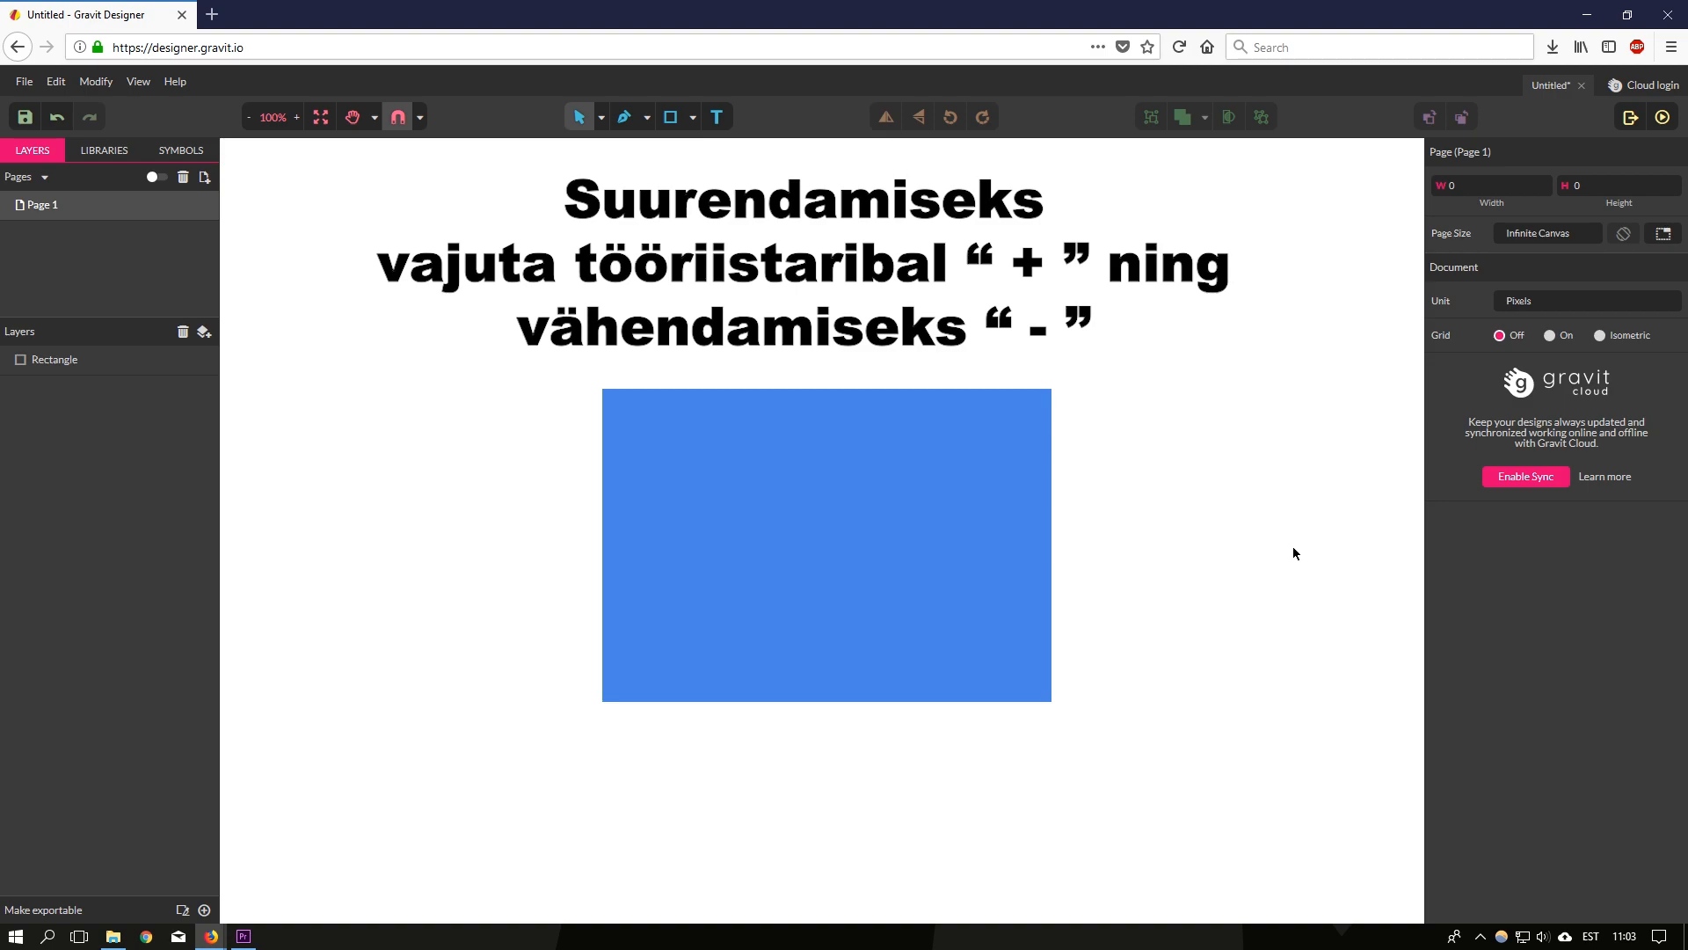
Zoom the canvas in to 200% and back out to 100%.
click(297, 119)
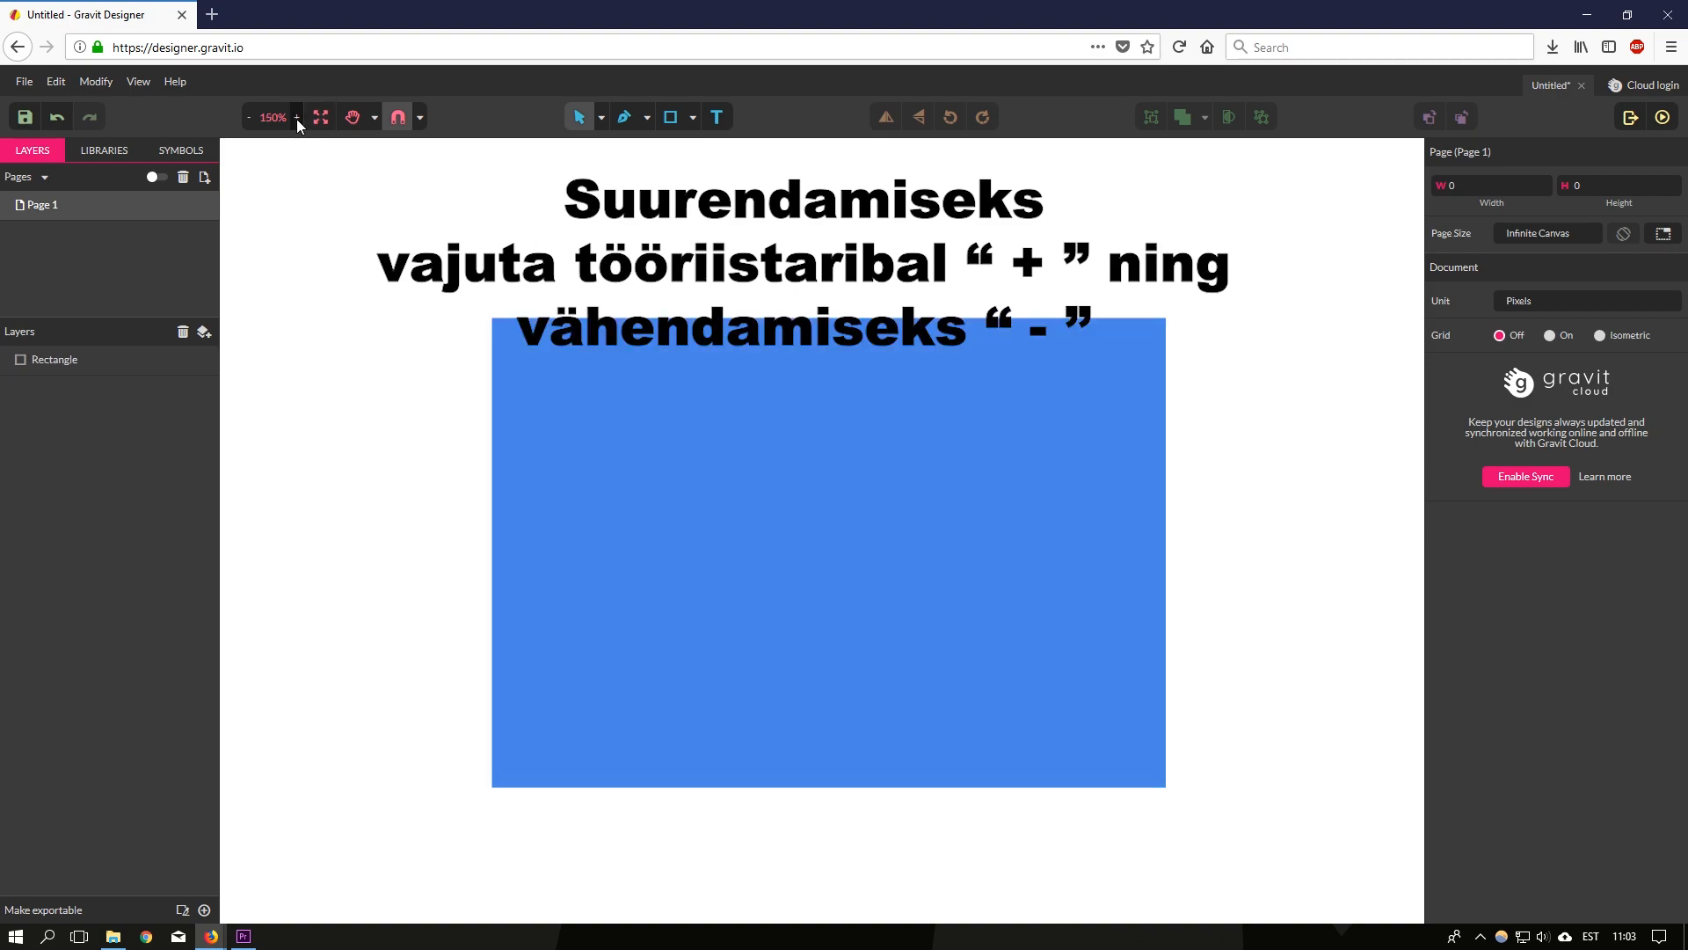
click(298, 119)
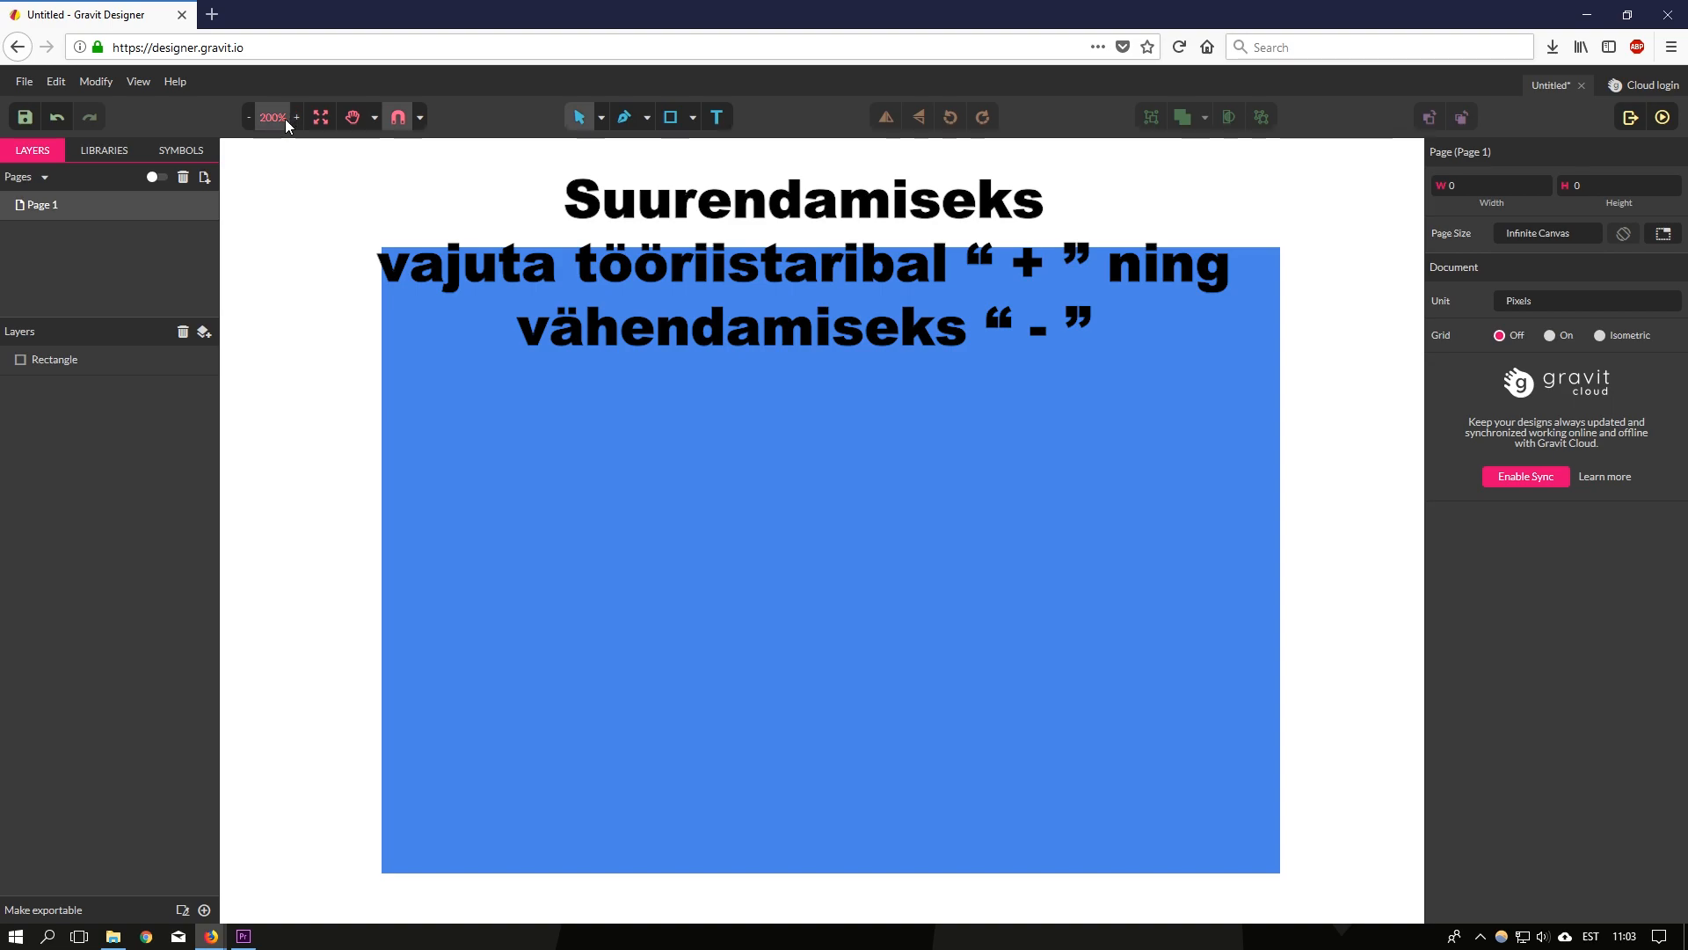
click(245, 118)
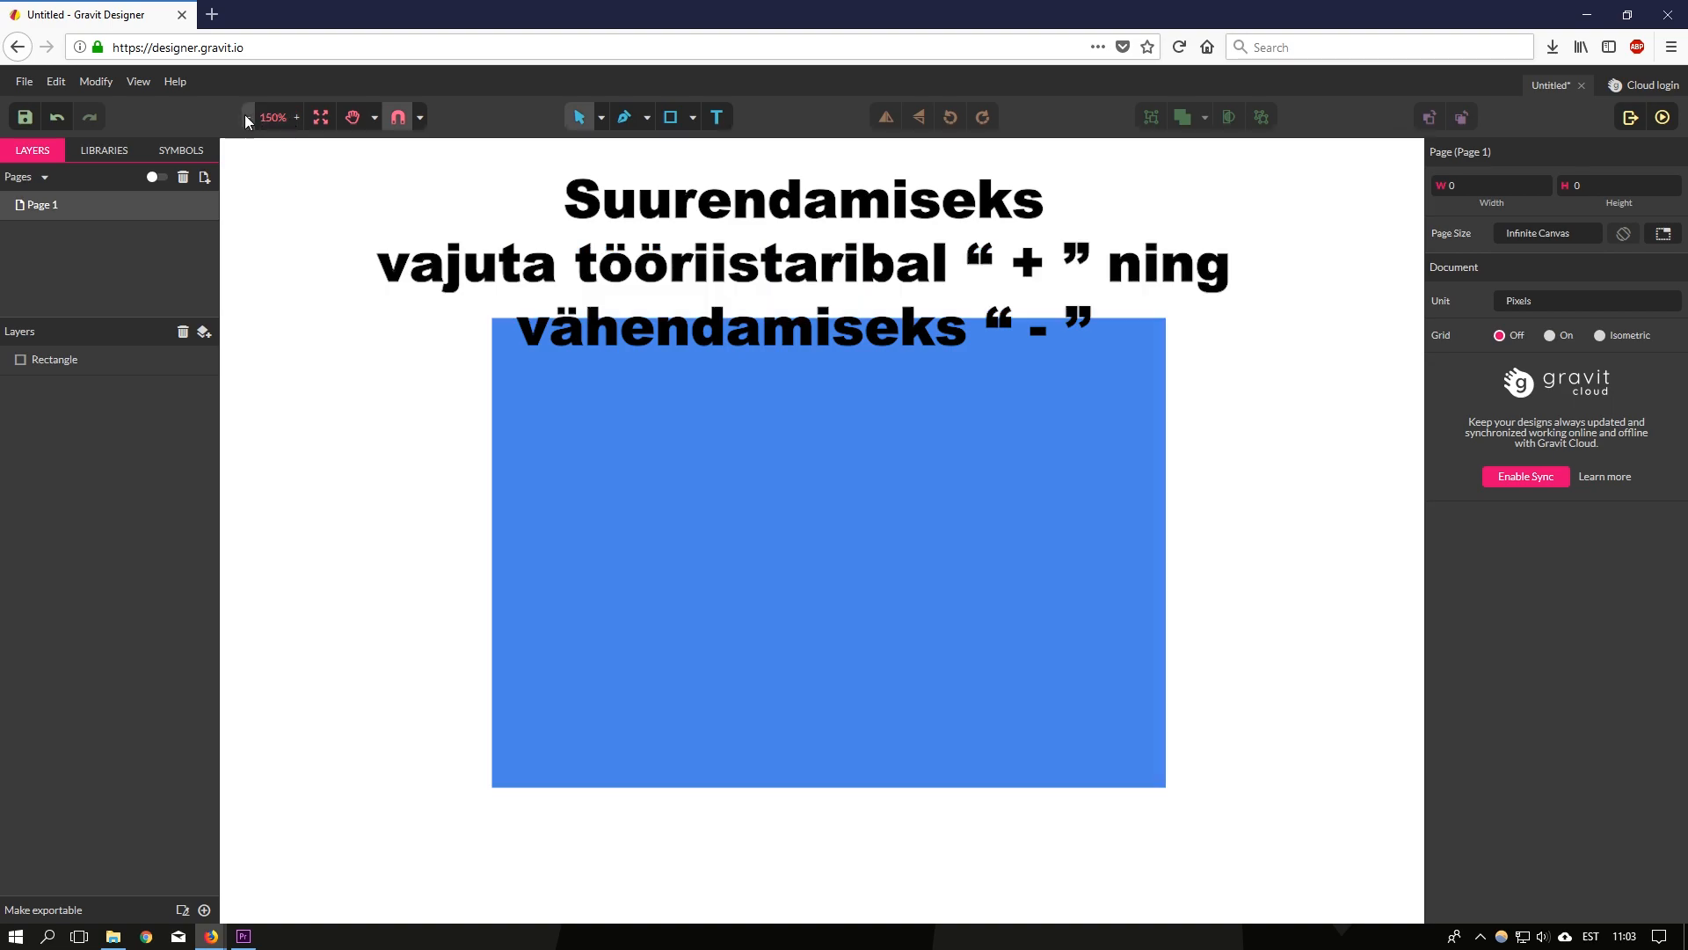
click(245, 118)
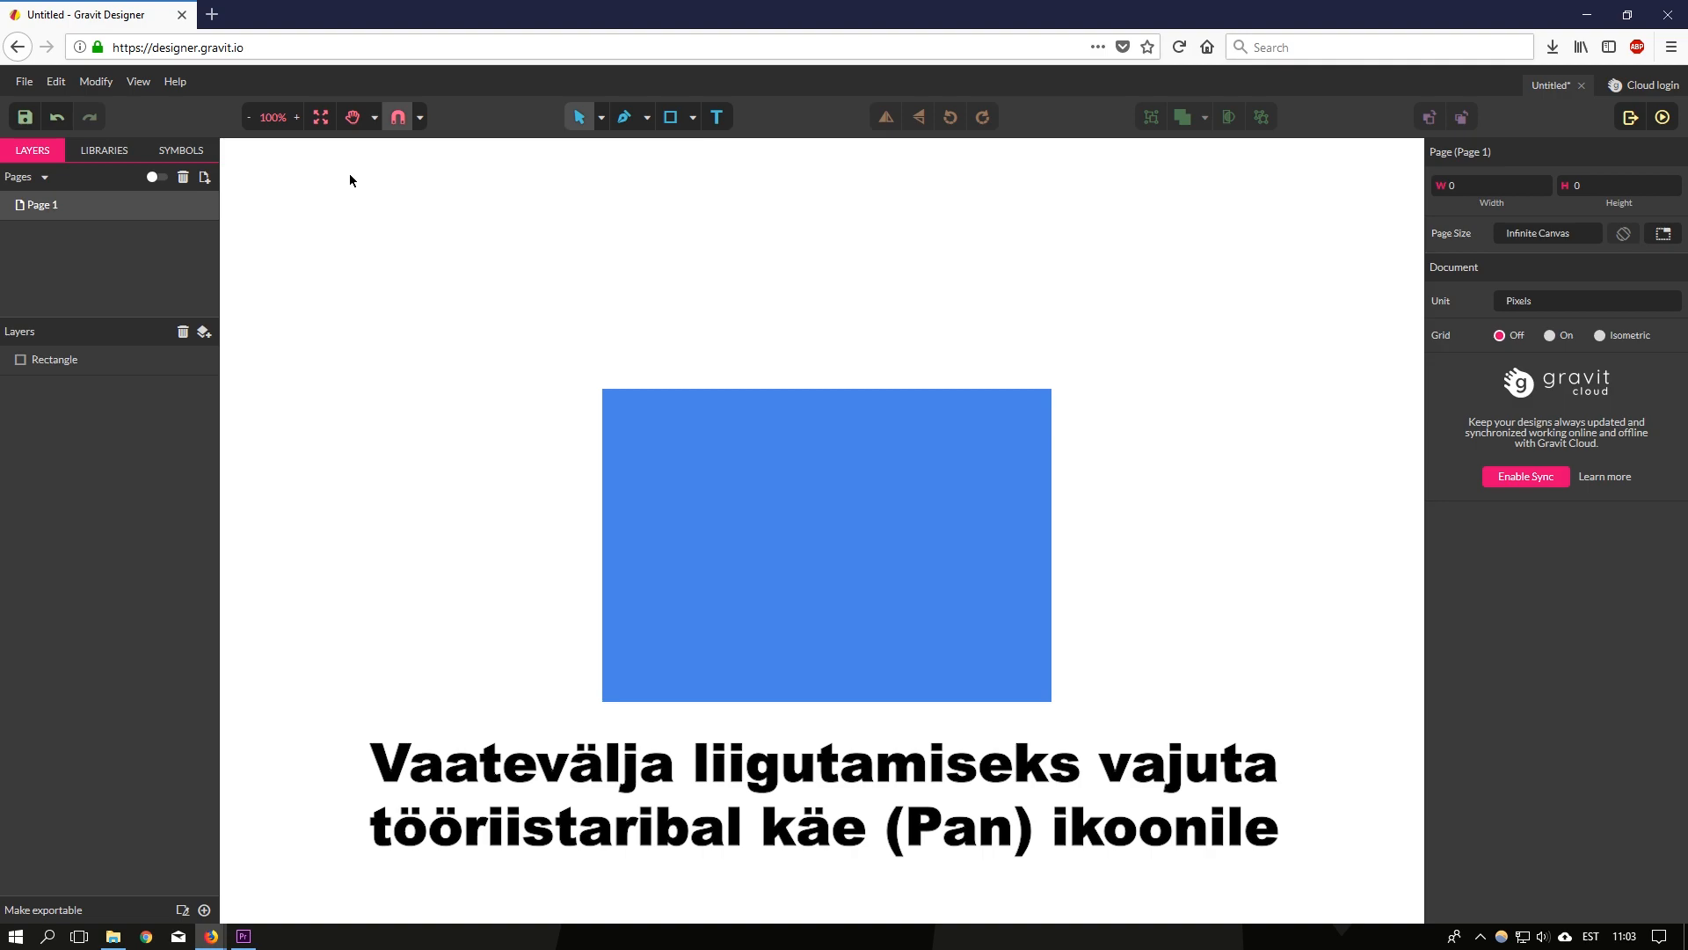
Pan the canvas with the Pan tool to shift the rectangle up and to the right, and fit the whole drawing in view.
click(375, 118)
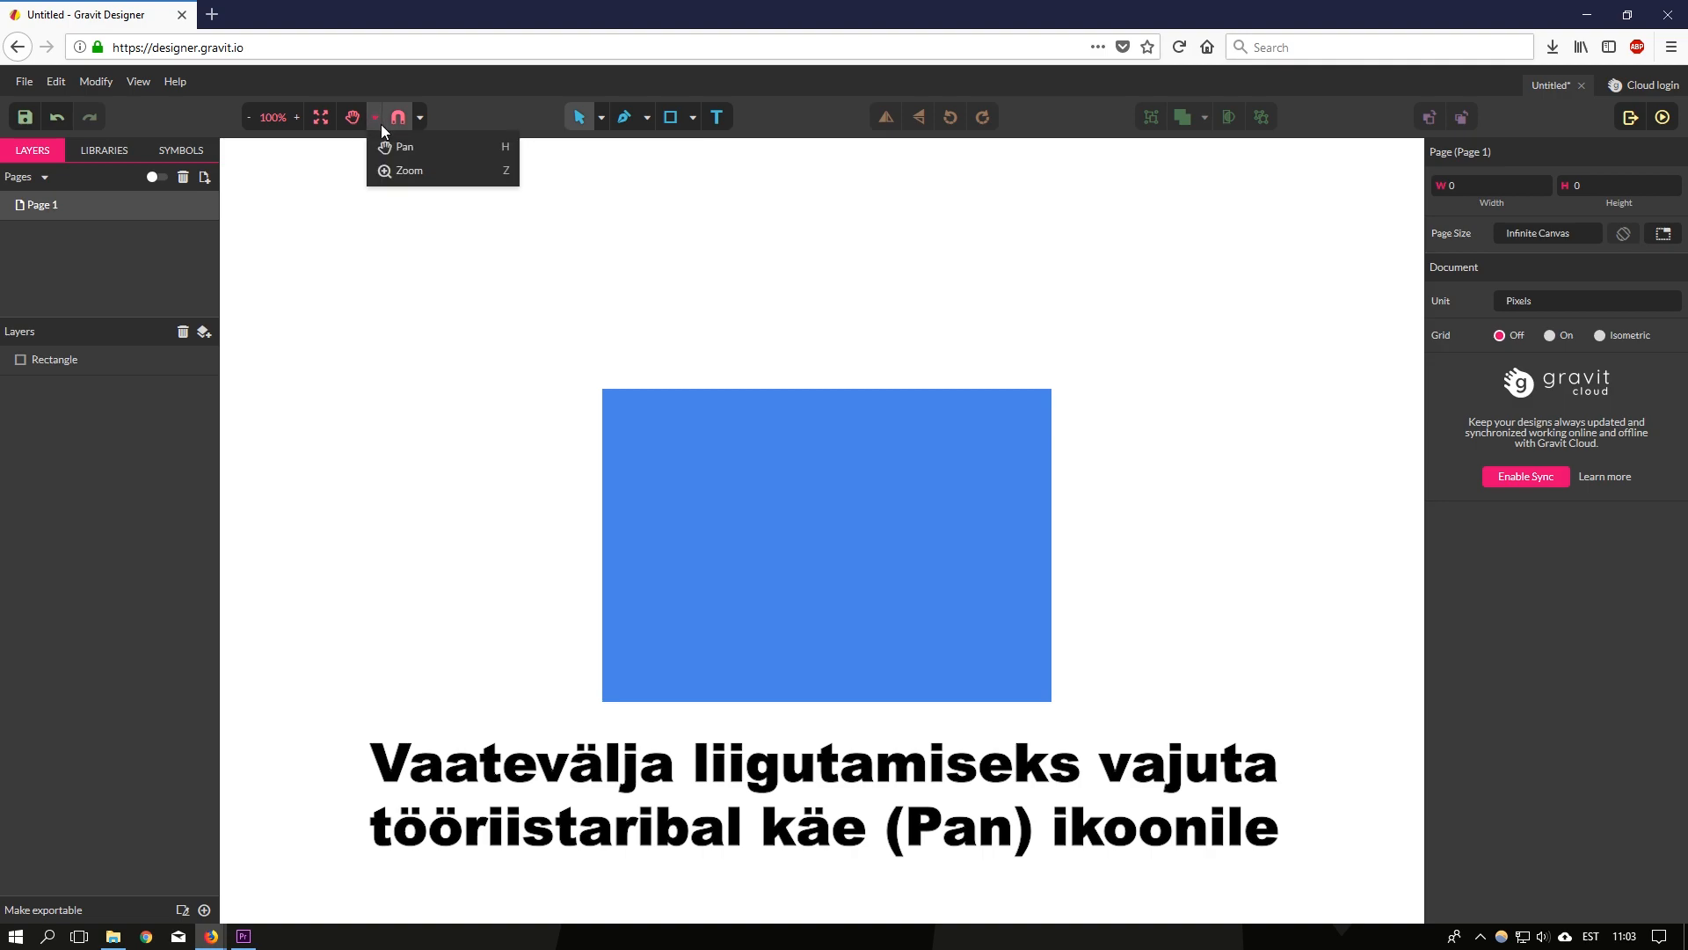
click(441, 148)
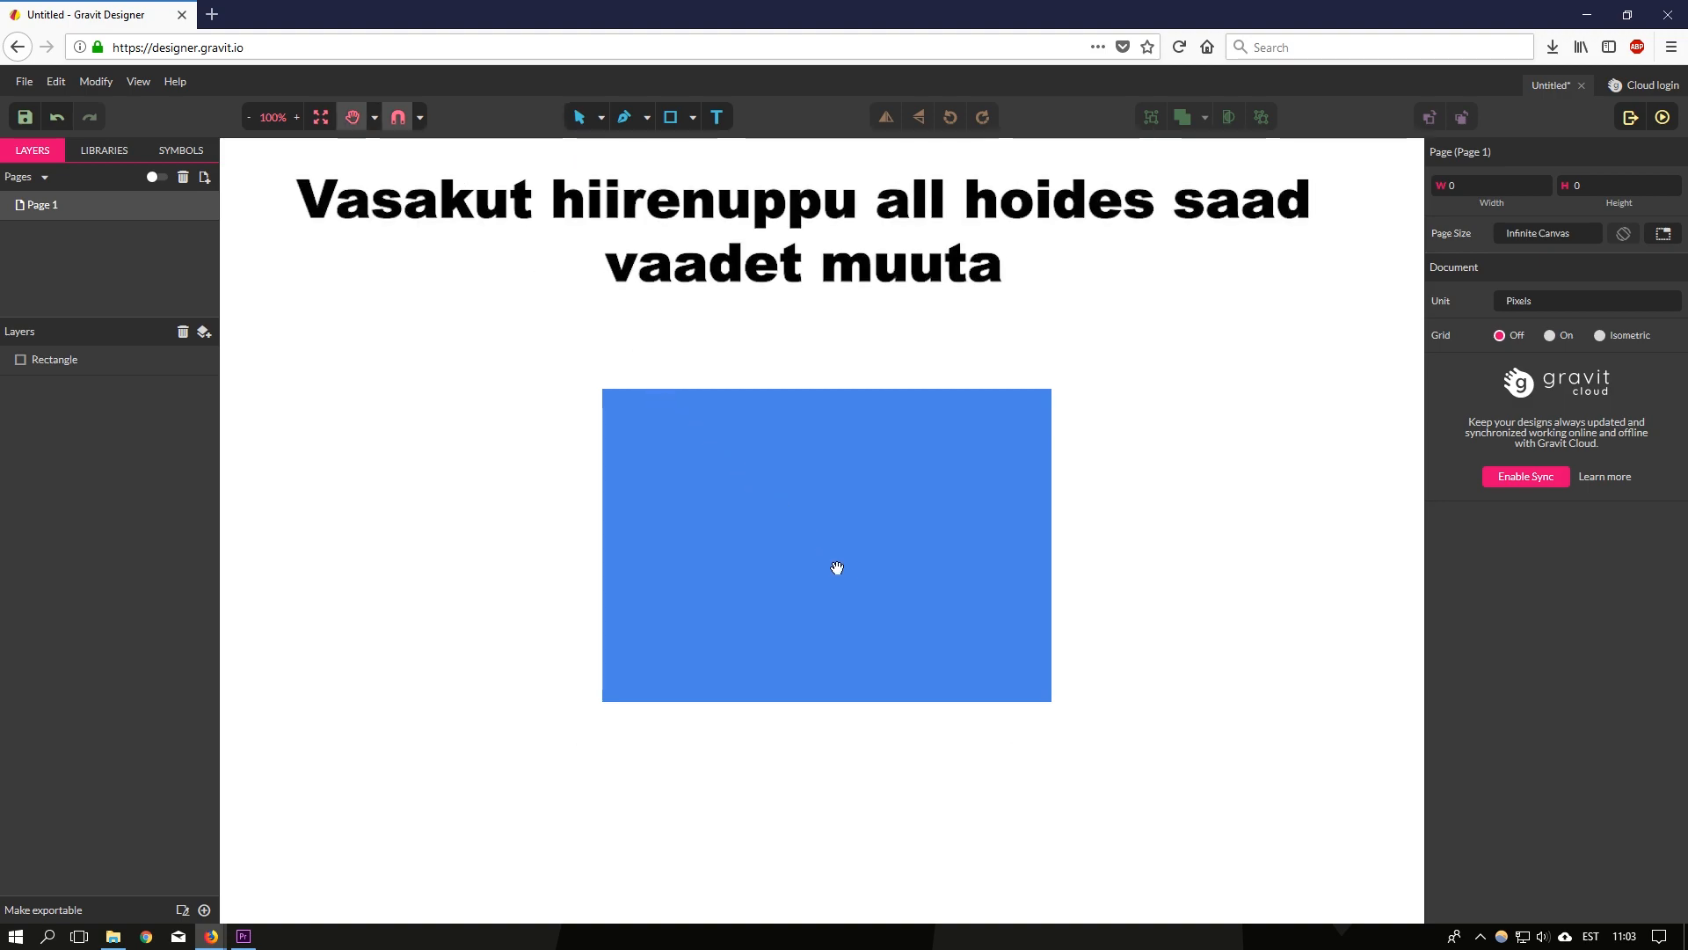
drag(875, 591, 1200, 496)
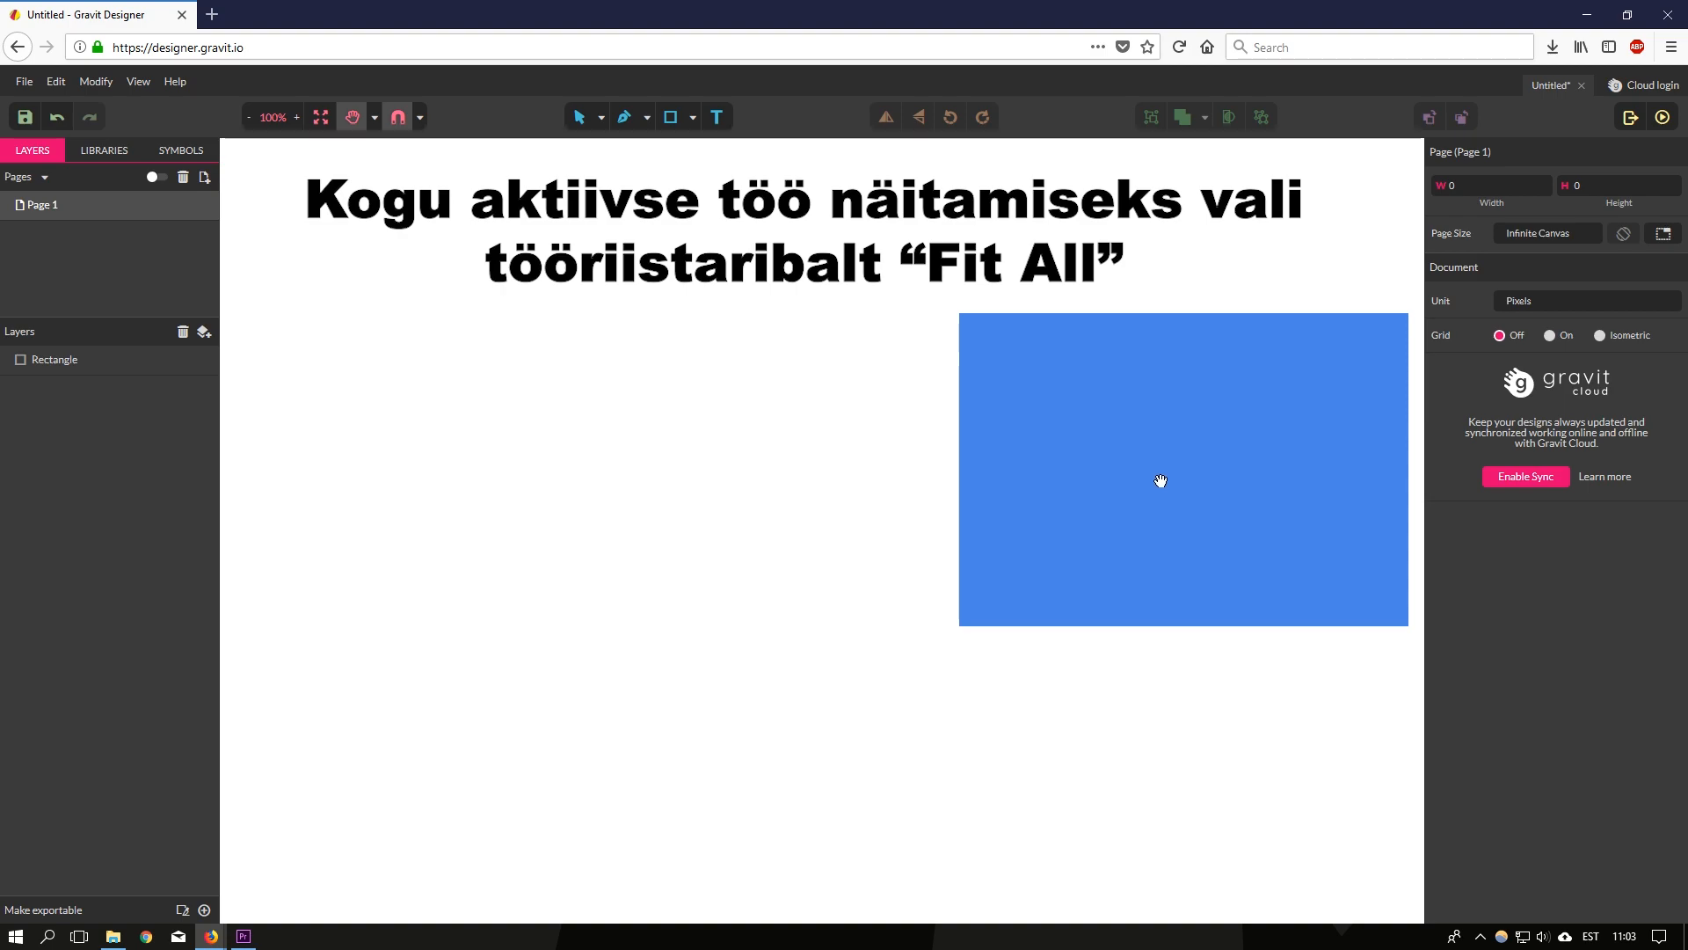
click(322, 117)
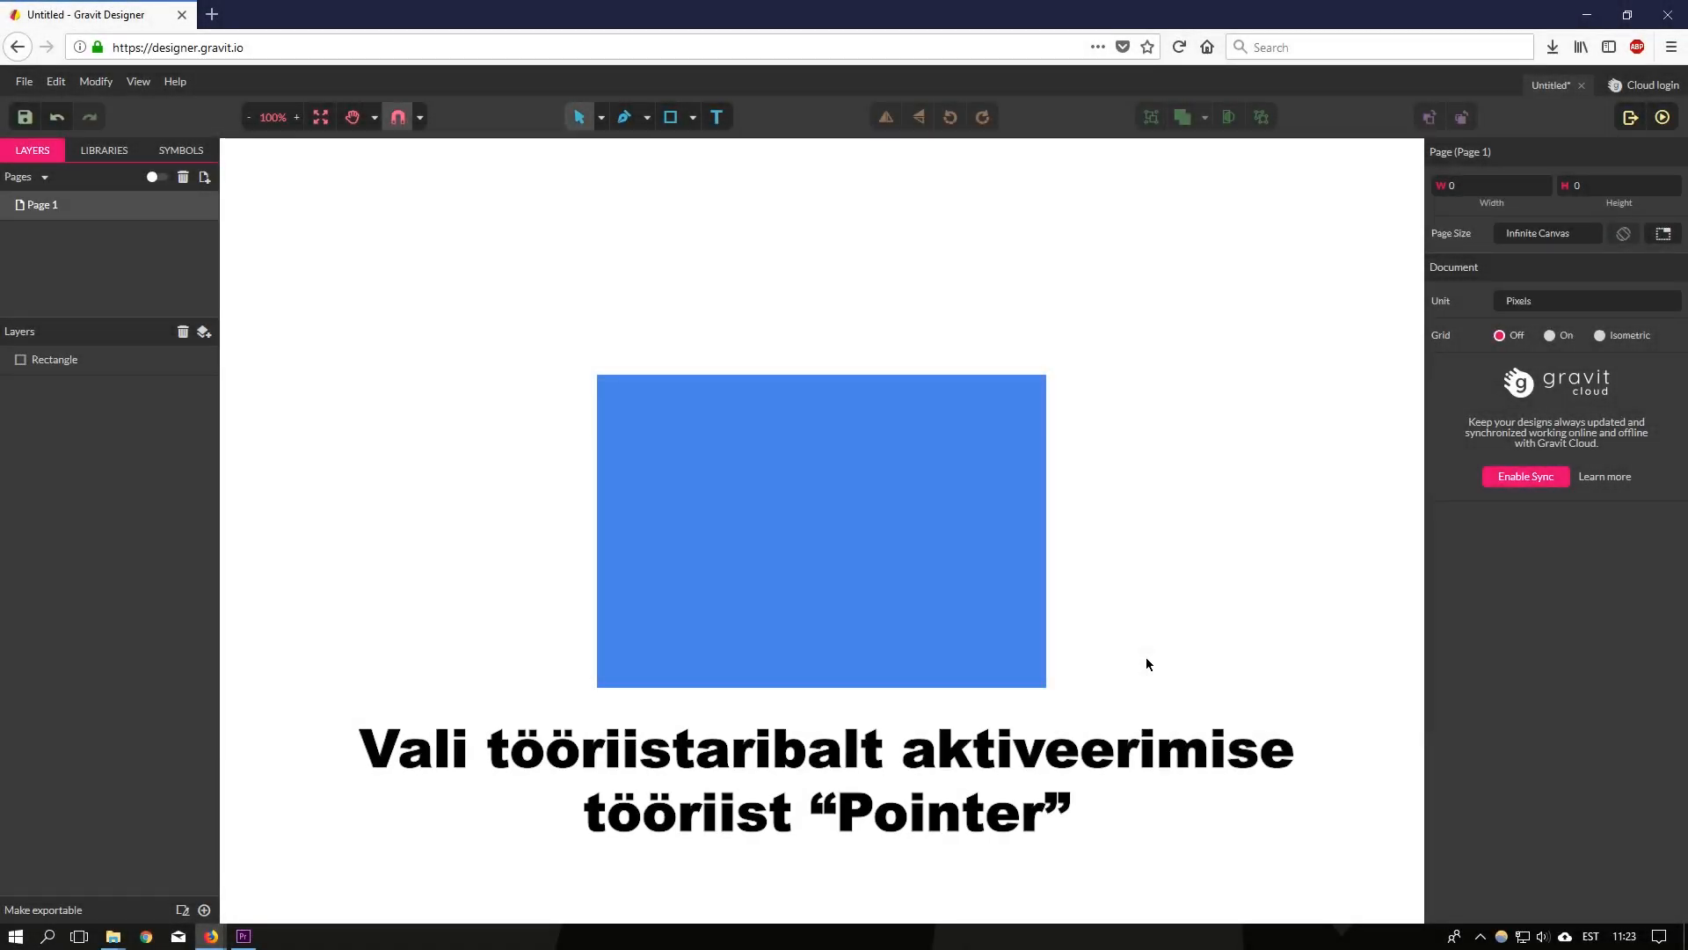
Select the blue rectangle with the Pointer tool, both directly and with a selection box around it, and move it slightly downward.
click(600, 117)
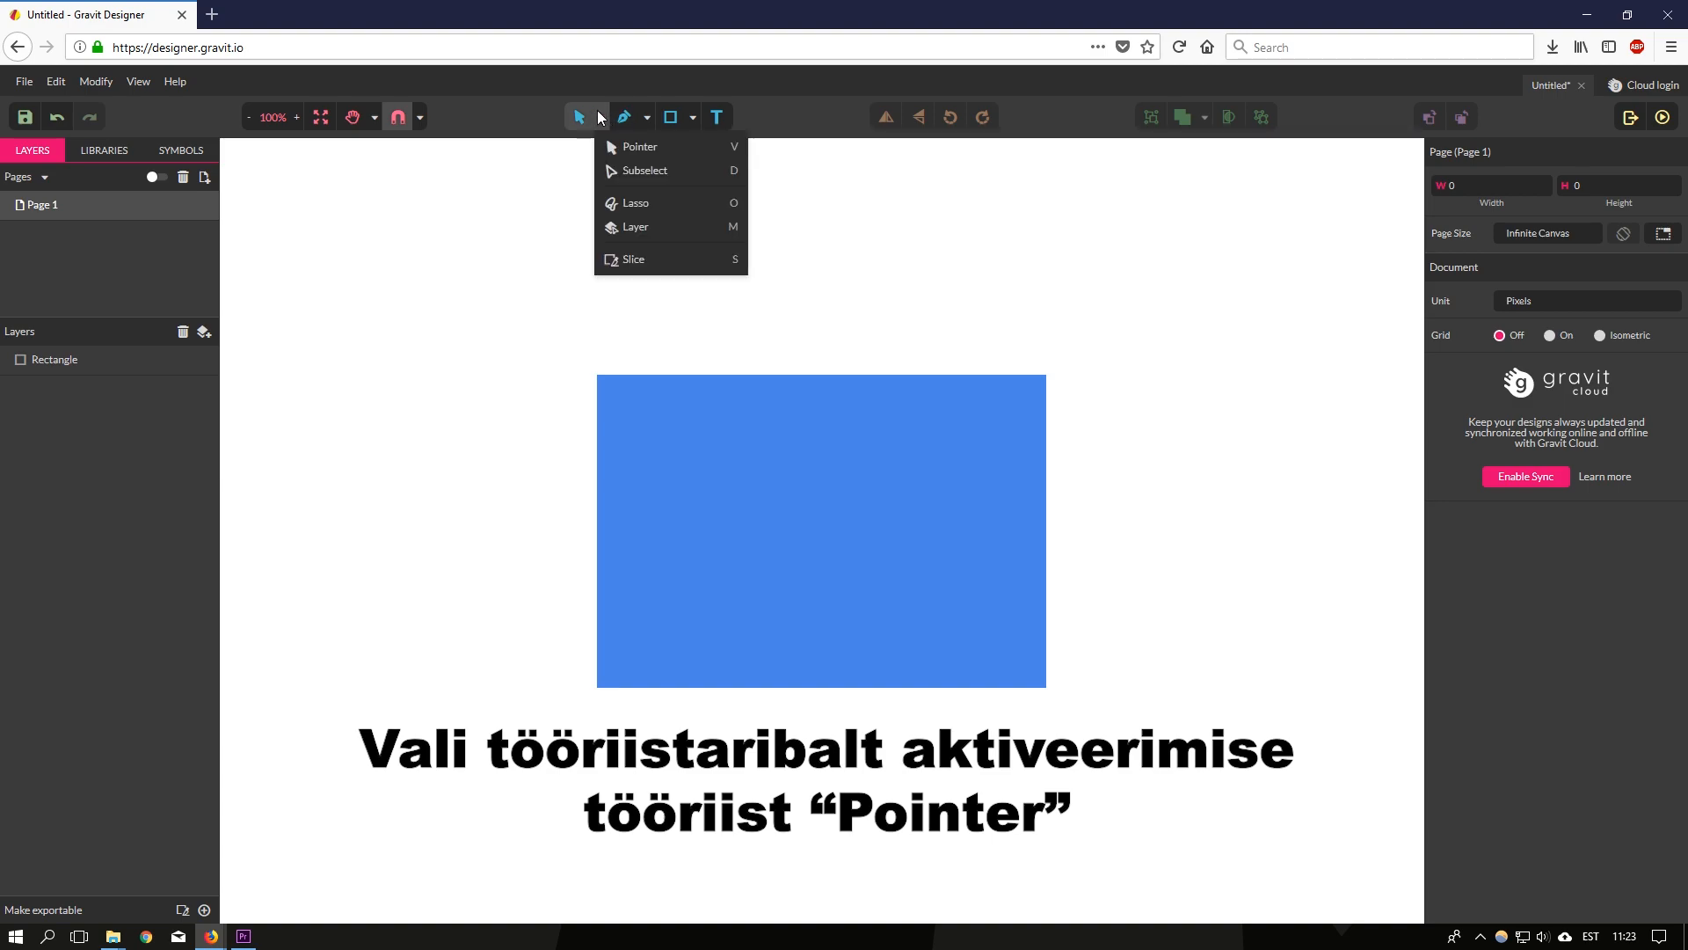
click(657, 146)
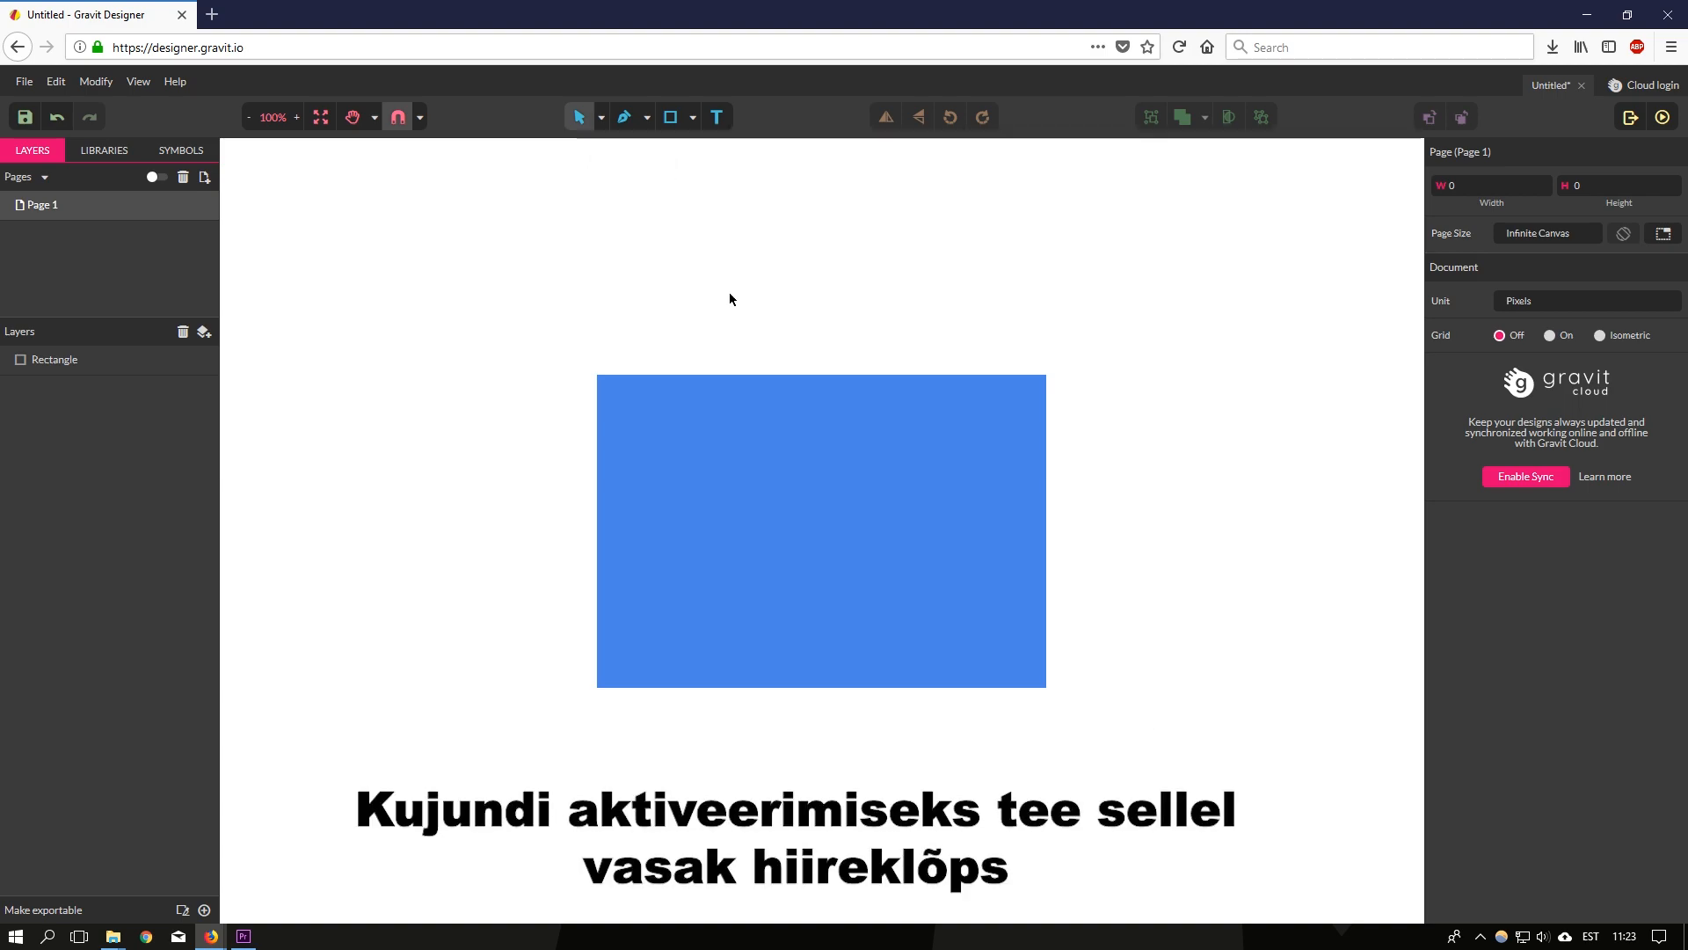
click(815, 519)
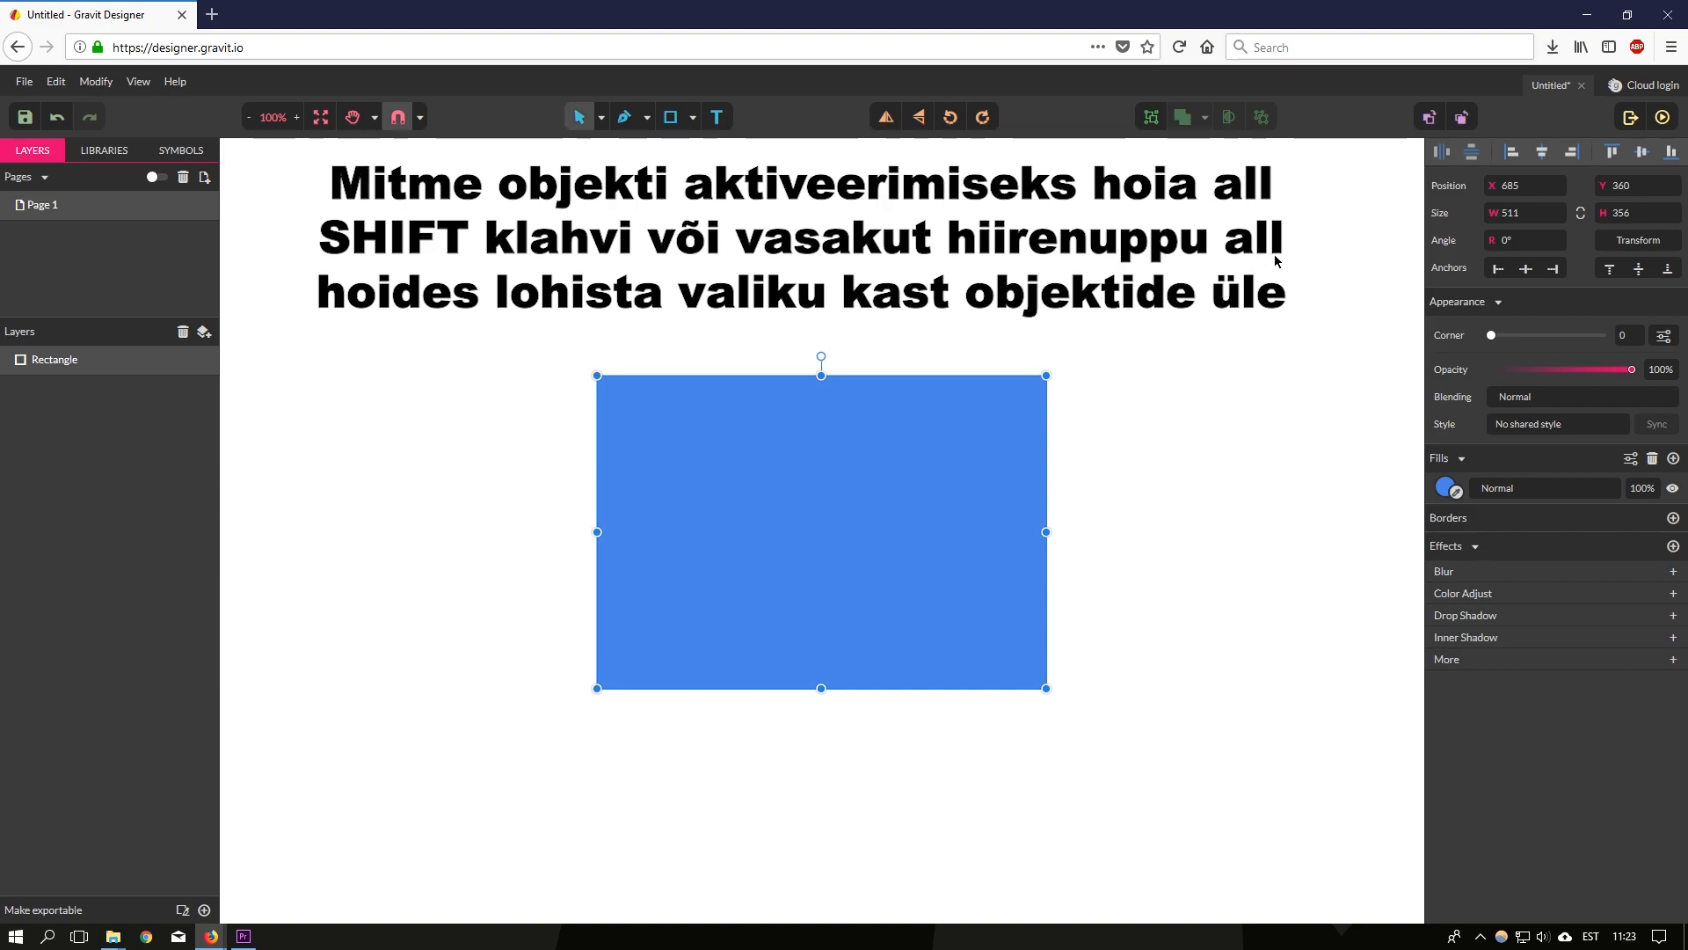
drag(1274, 255, 345, 853)
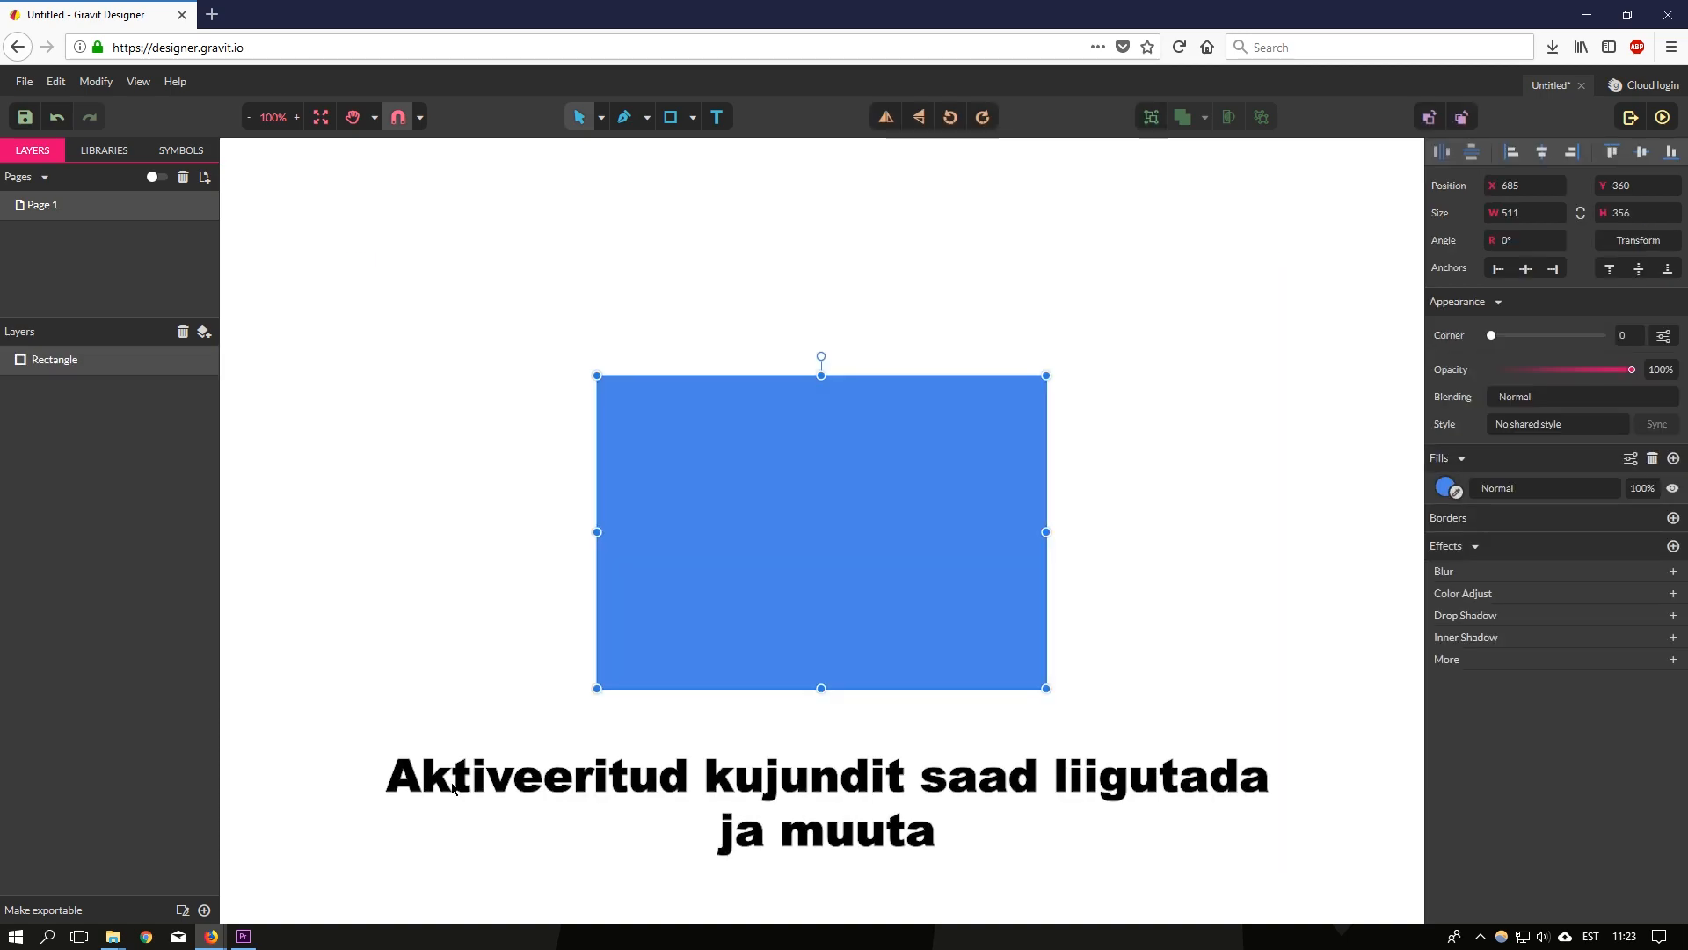
drag(719, 564, 711, 603)
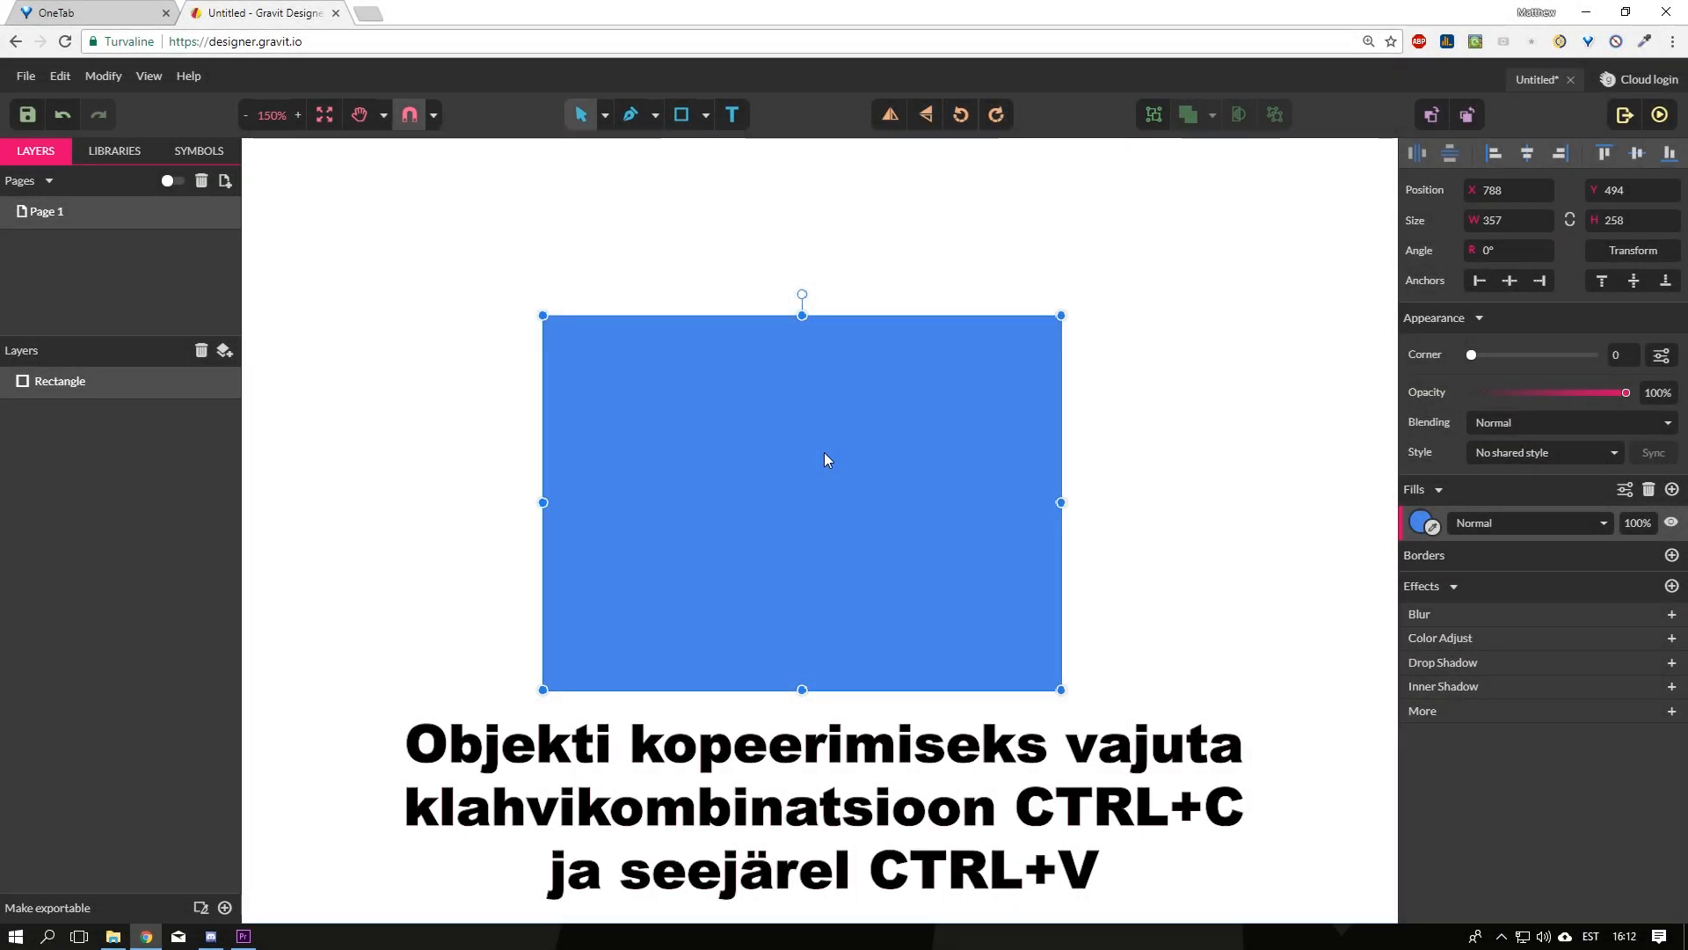
Paste a copy of the rectangle, place it at about X 979, Y 423, and move the original to about X 601, Y 559.
key(ctrl+v)
drag(825, 452, 1130, 364)
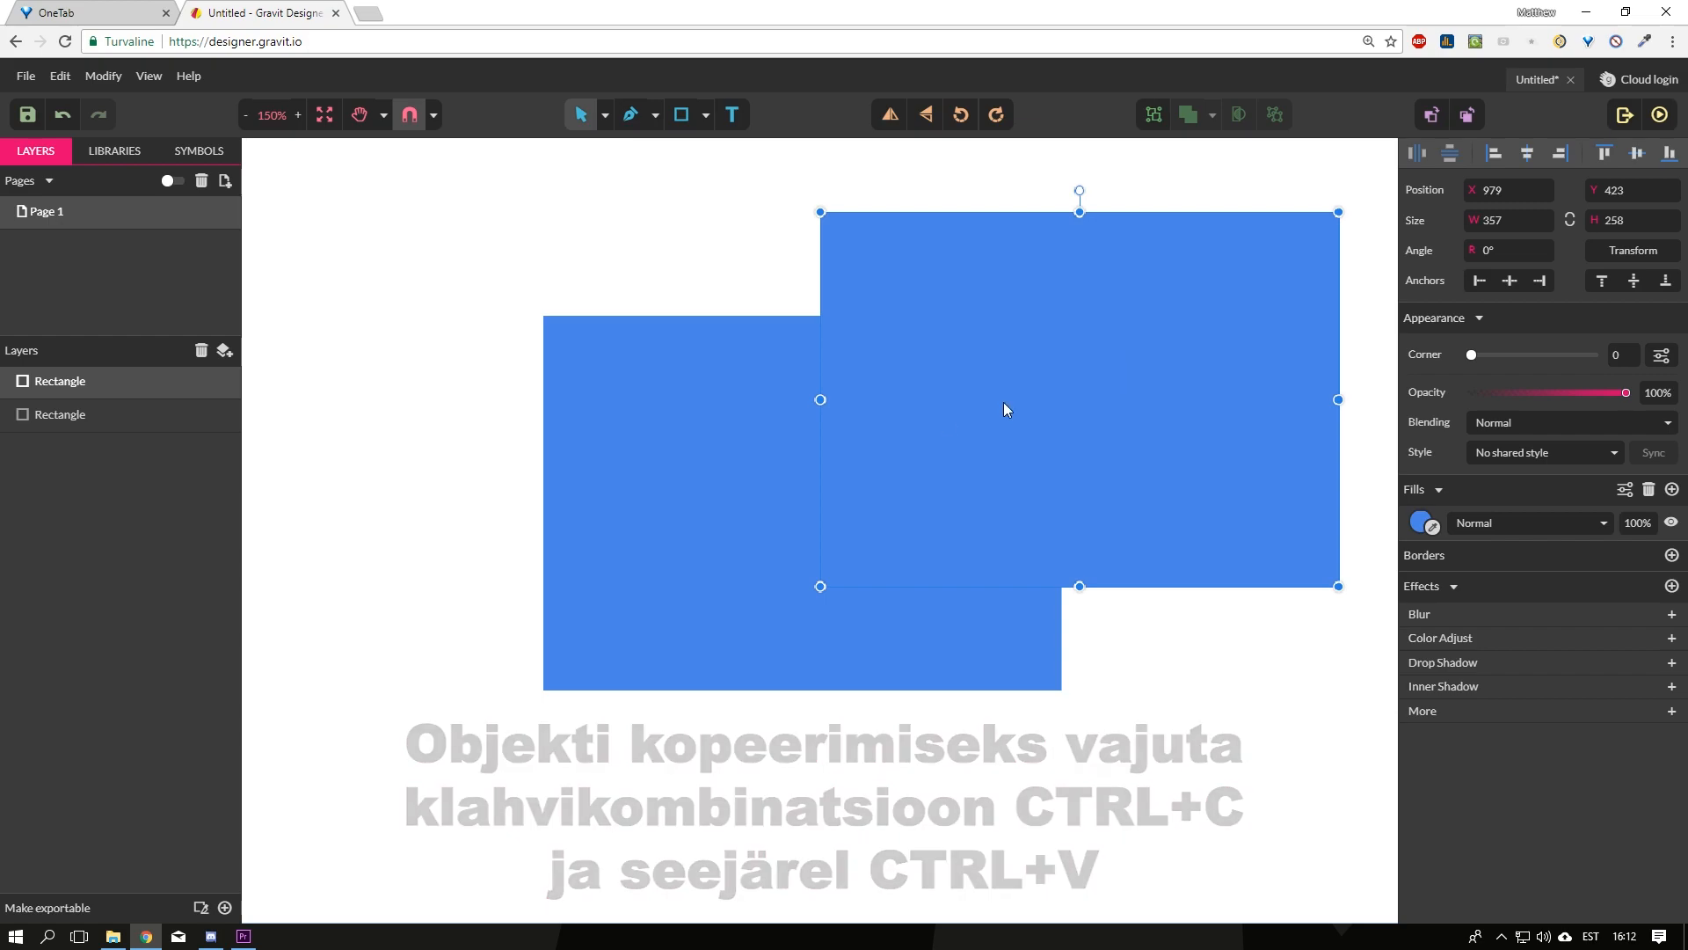
drag(716, 460, 445, 545)
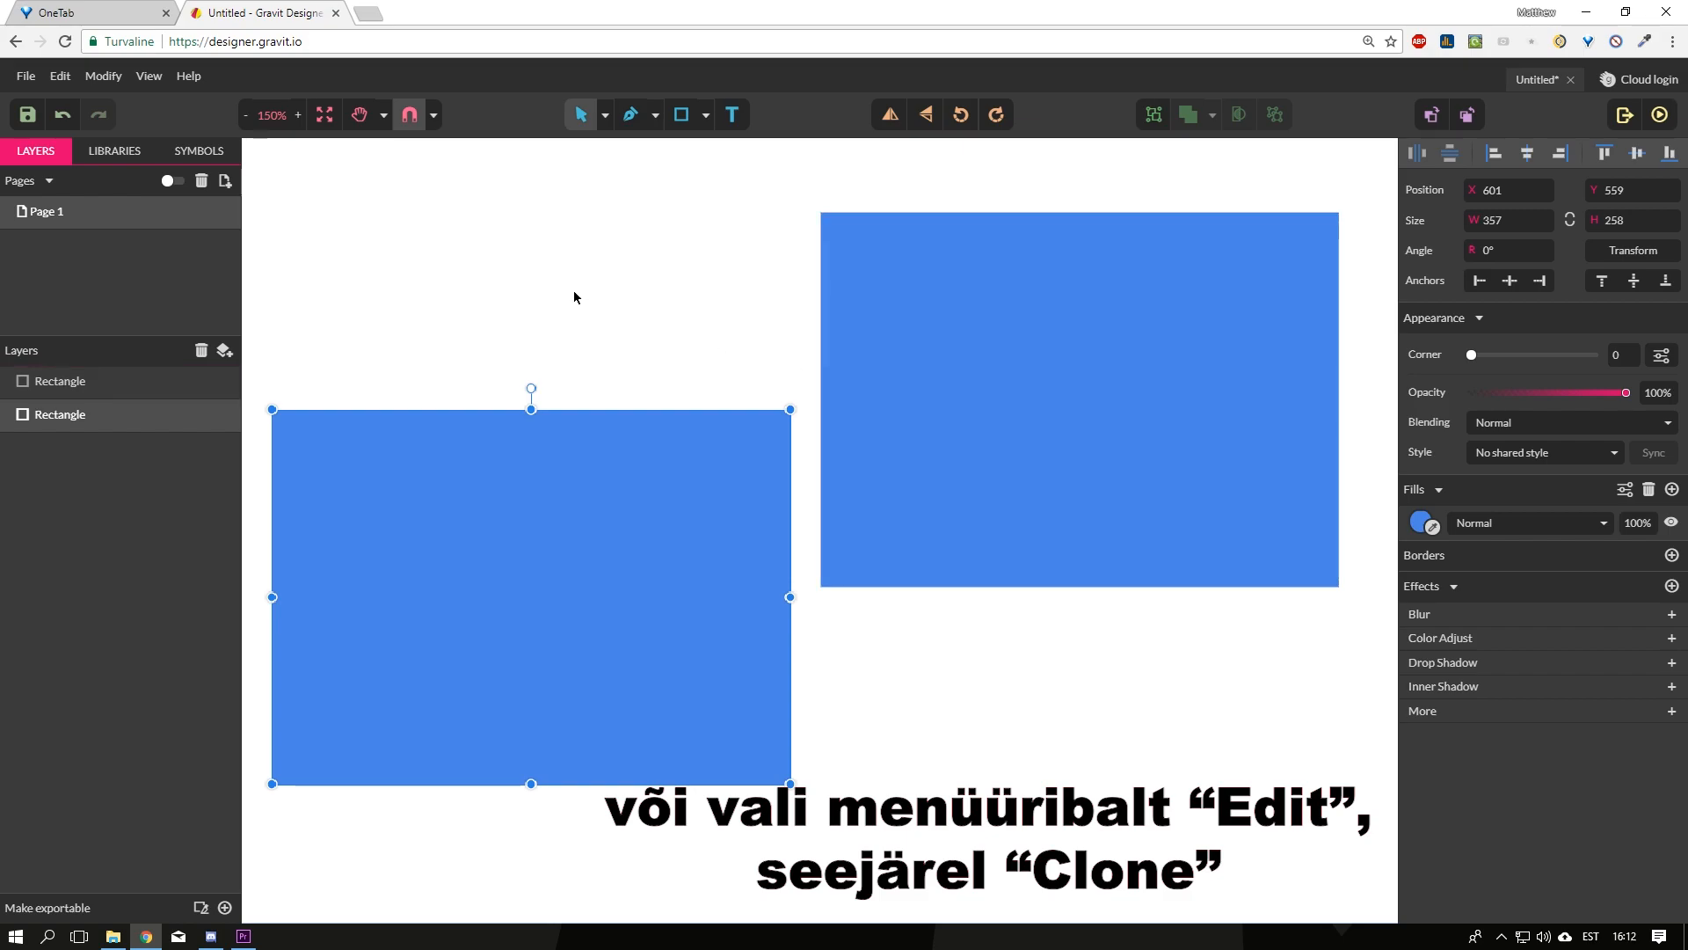
Clone the lower rectangle and separate the two overlapping shapes, moving one well upward and the other slightly downward.
click(65, 77)
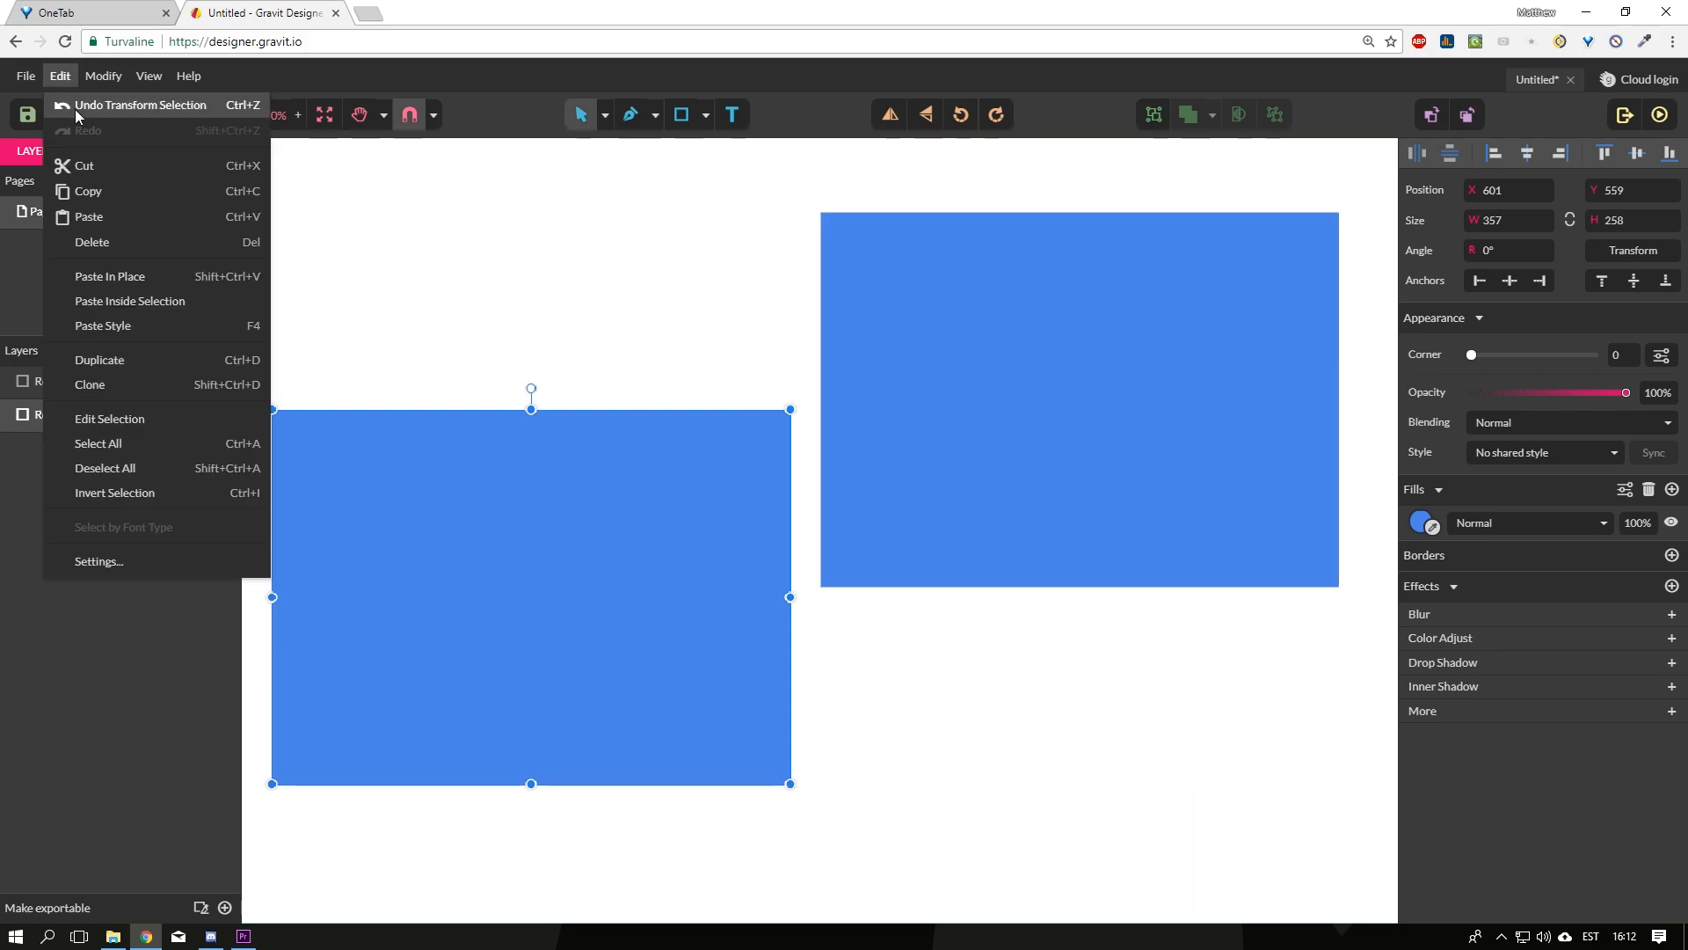
click(130, 382)
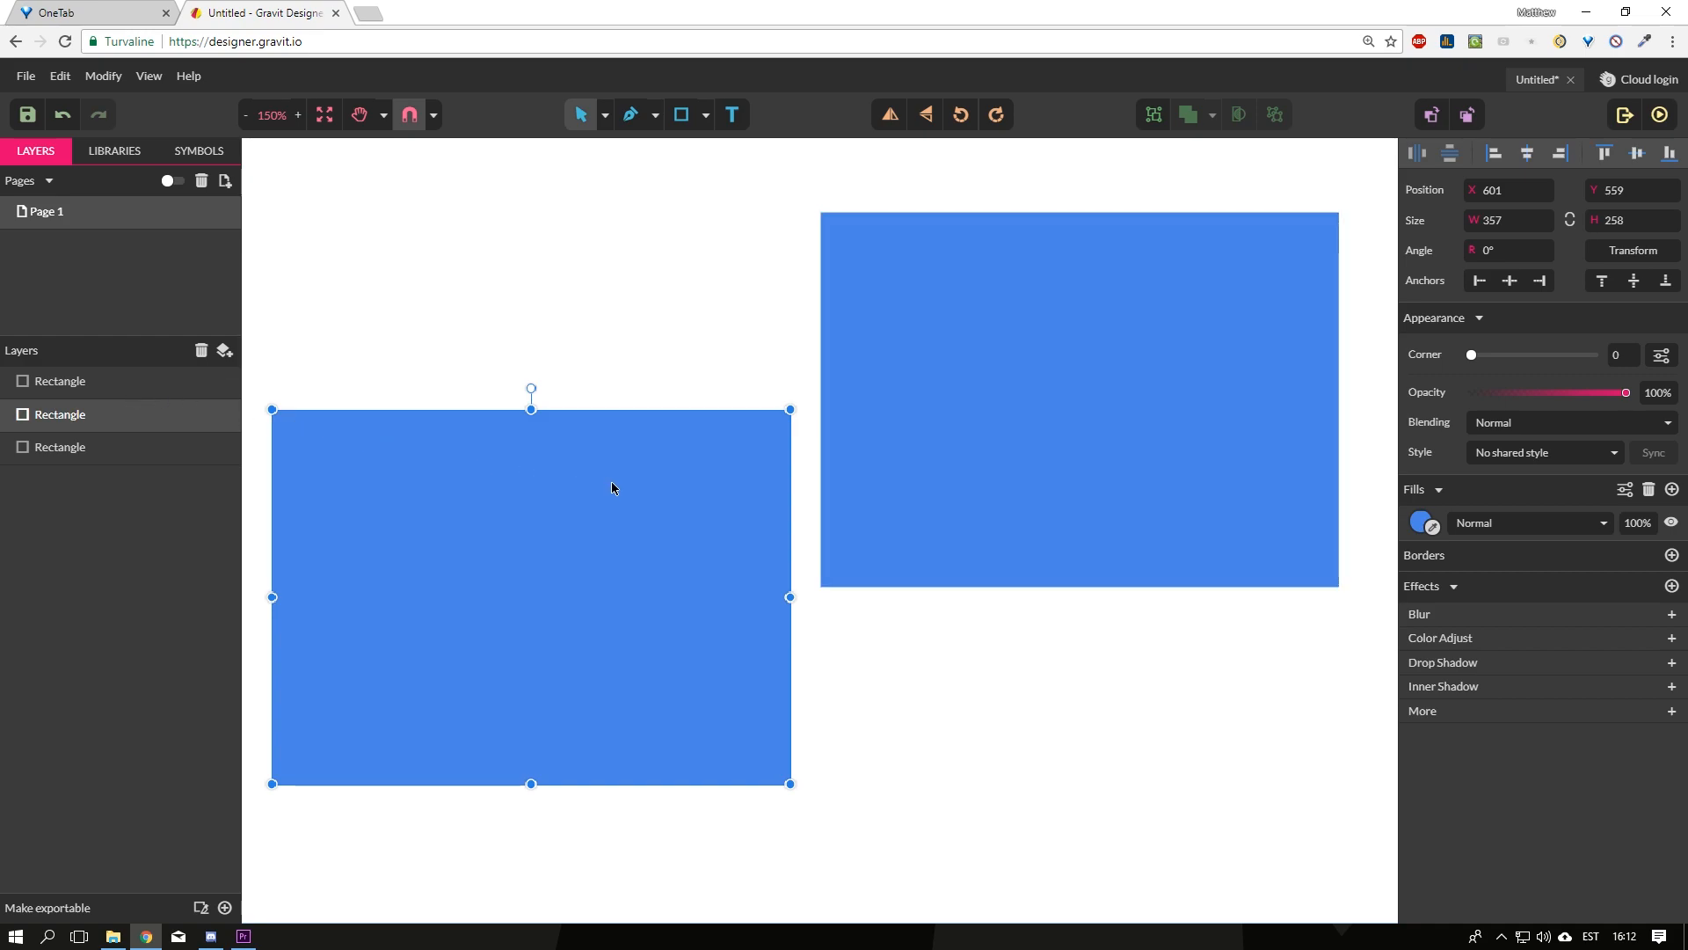
mouse_move(612, 488)
mouse_down()
mouse_move(629, 331)
mouse_move(599, 200)
mouse_move(601, 233)
mouse_up()
drag(654, 679, 635, 743)
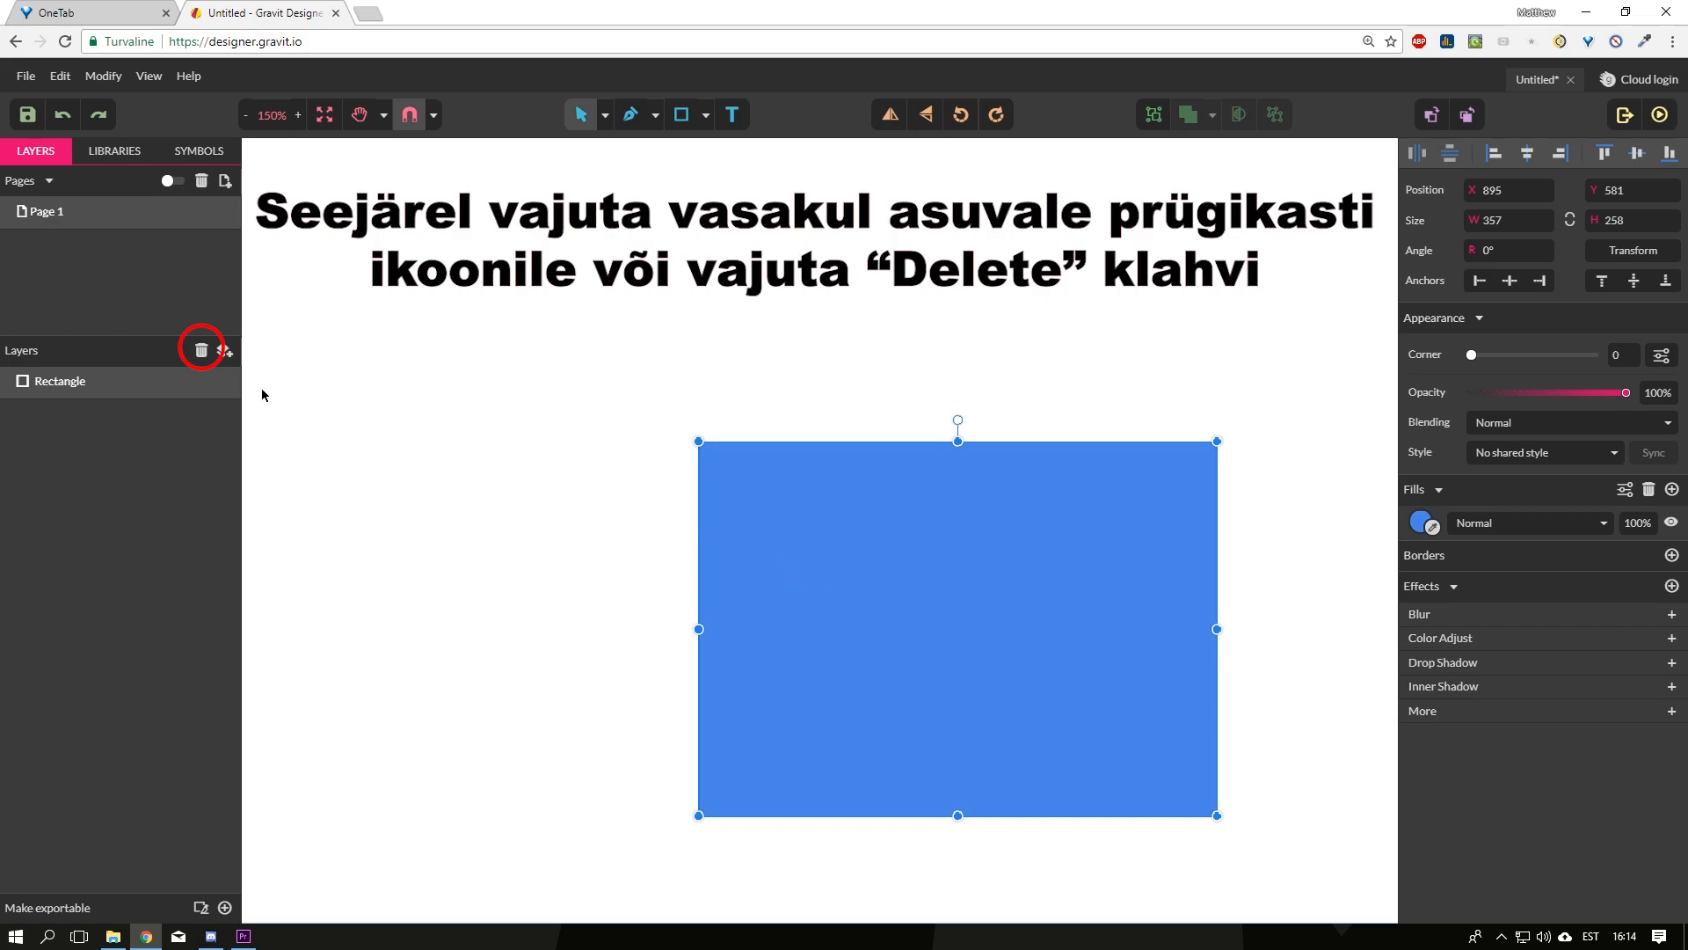
Delete the selected rectangle and undo the deletion.
click(203, 352)
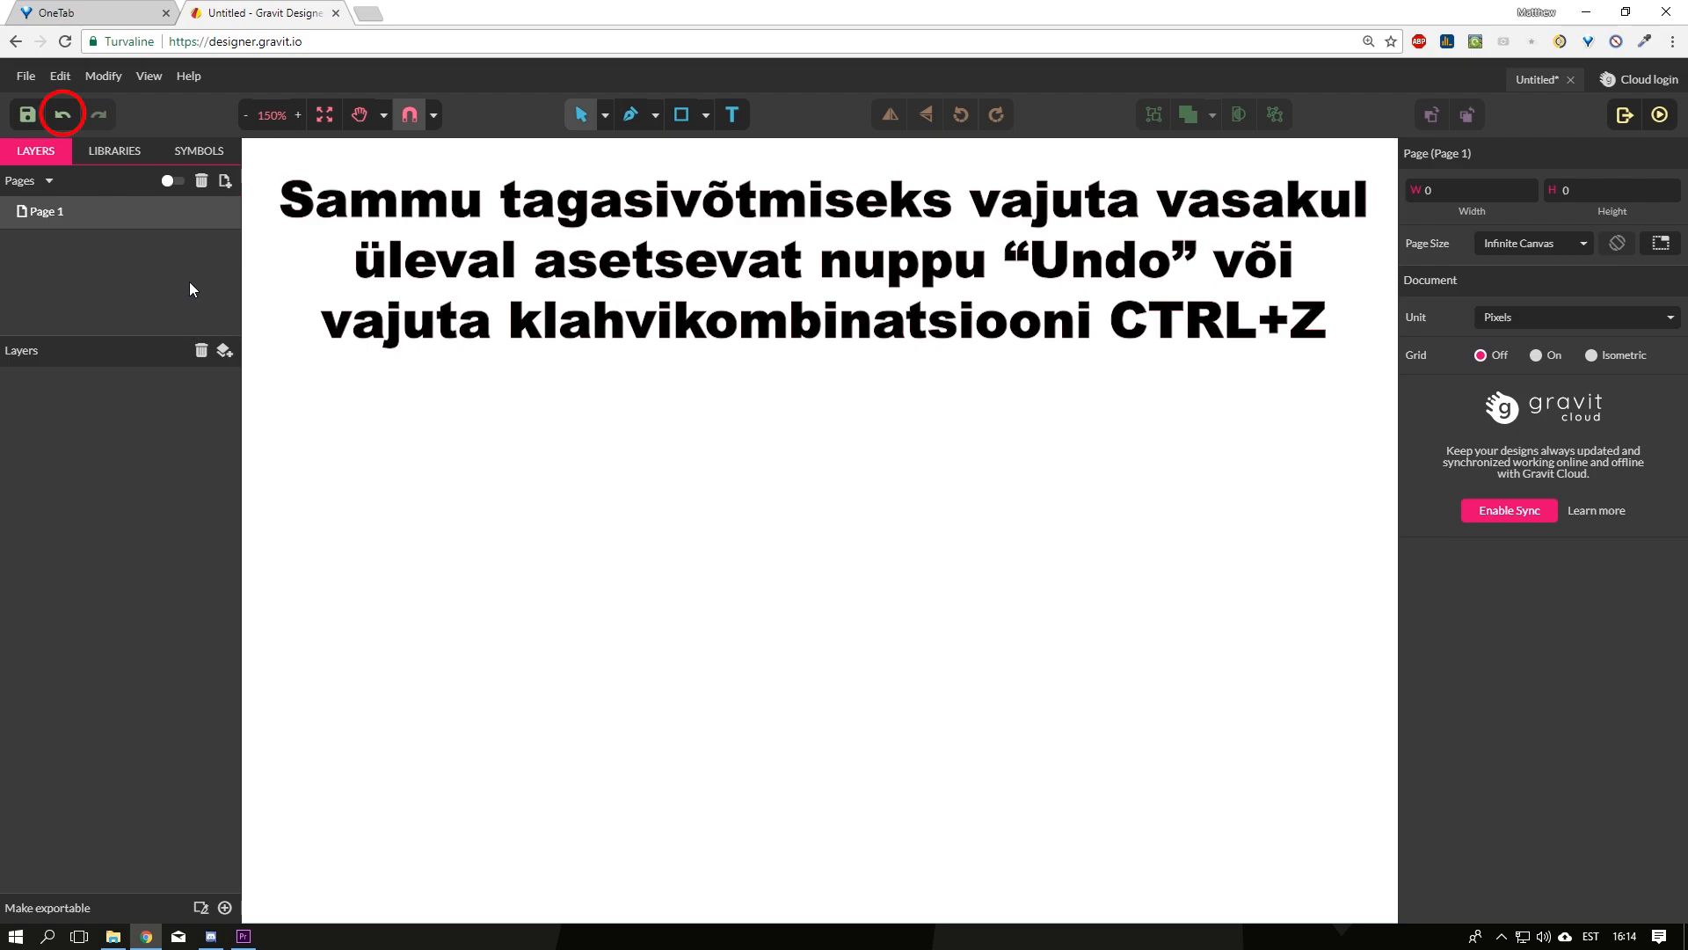
click(65, 116)
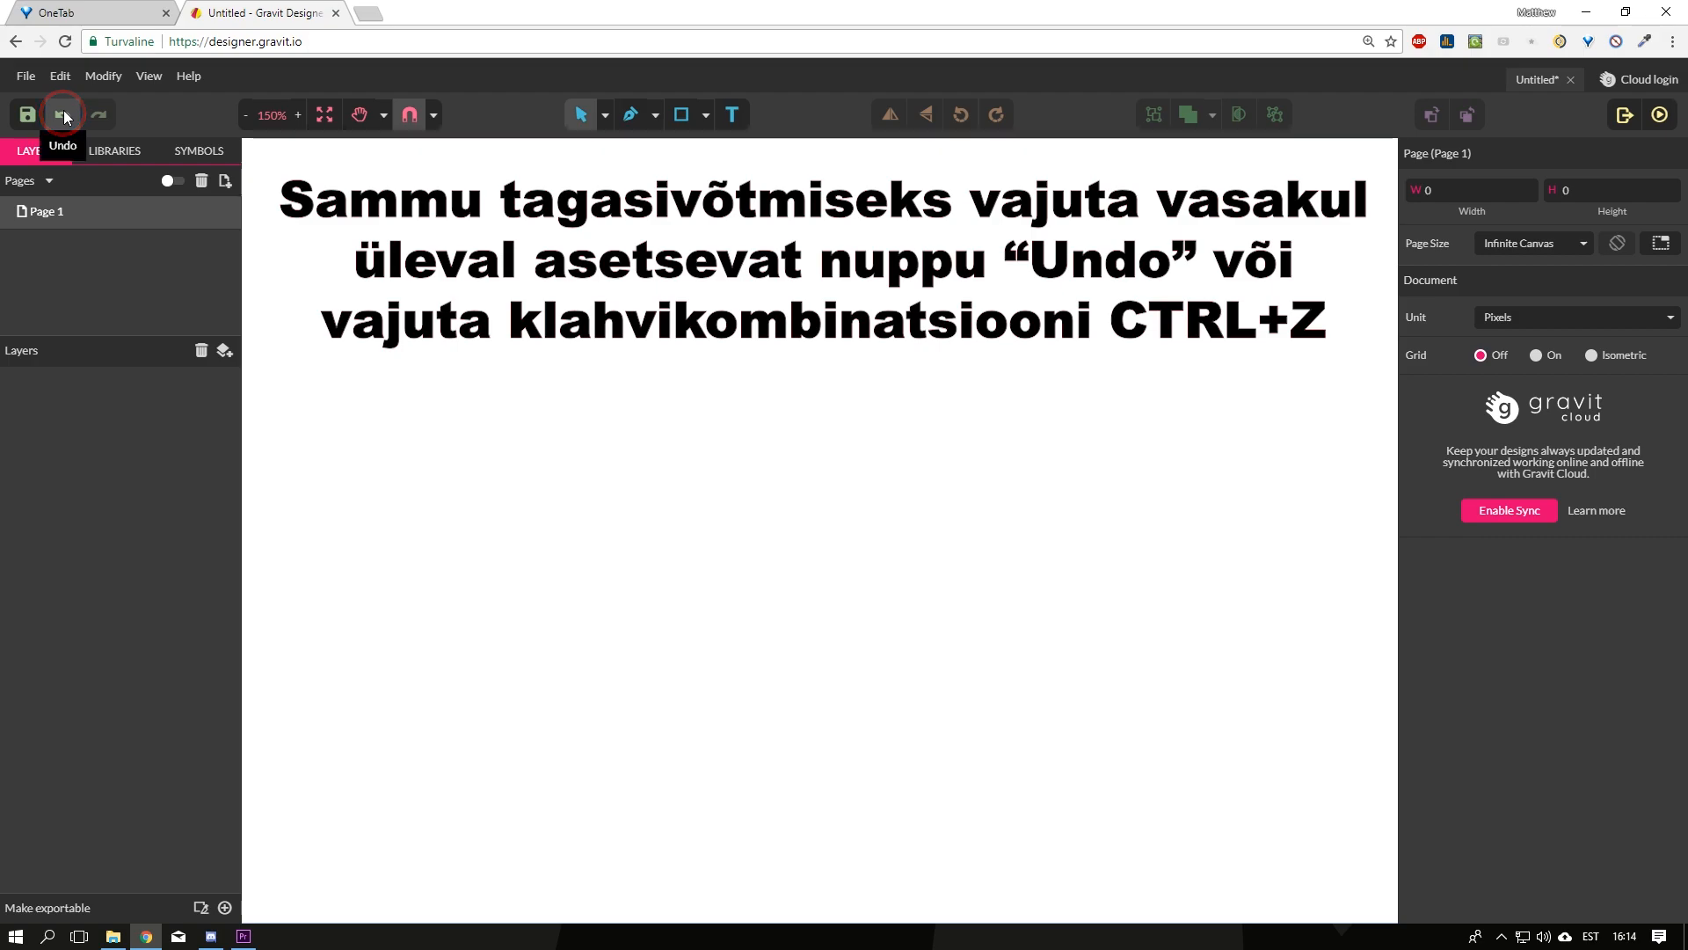
click(64, 115)
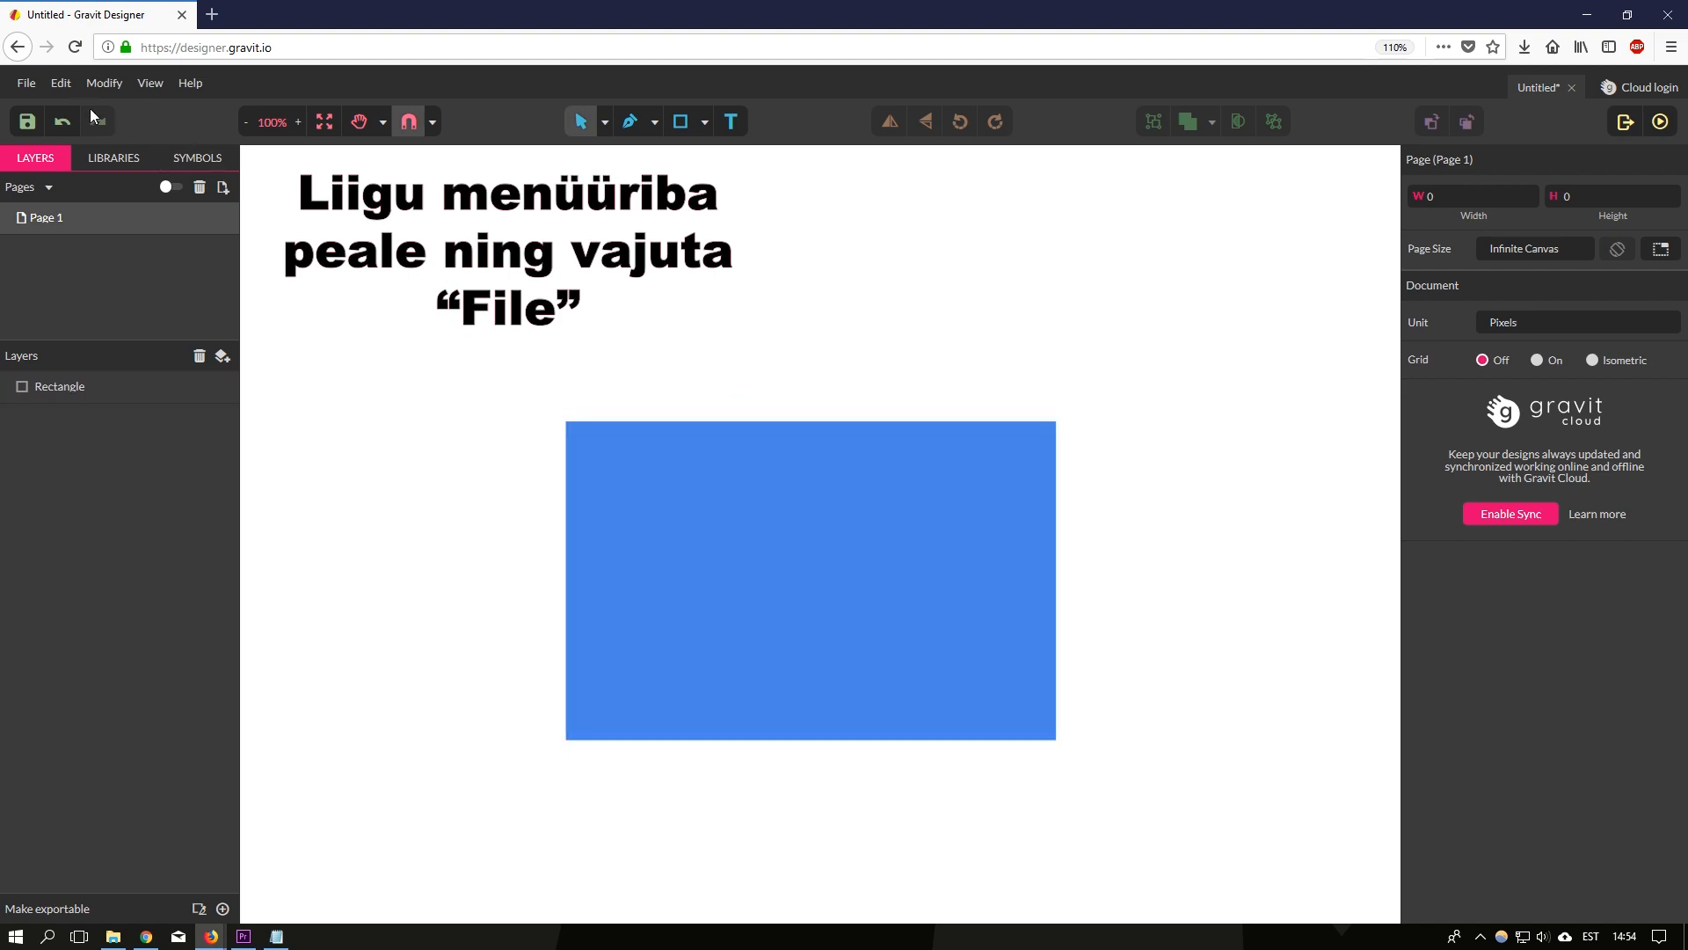
Export the rectangle design as Scalable Vector Graphics (.svg) and save the file Design.svg.
click(26, 83)
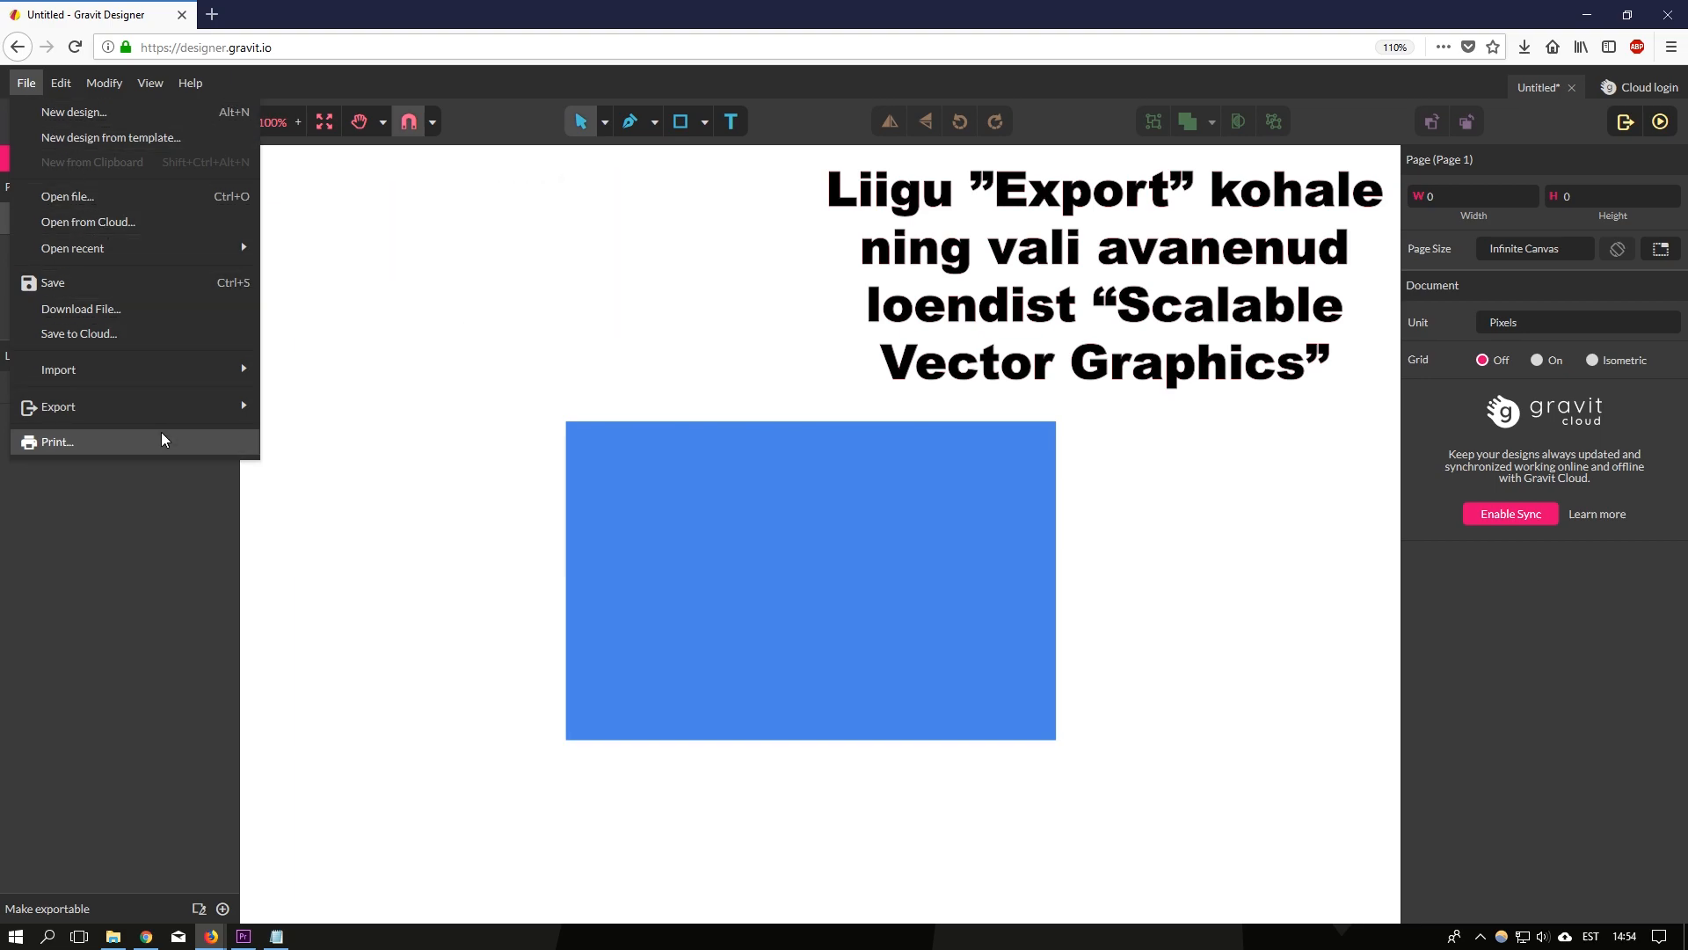
mouse_move(169, 422)
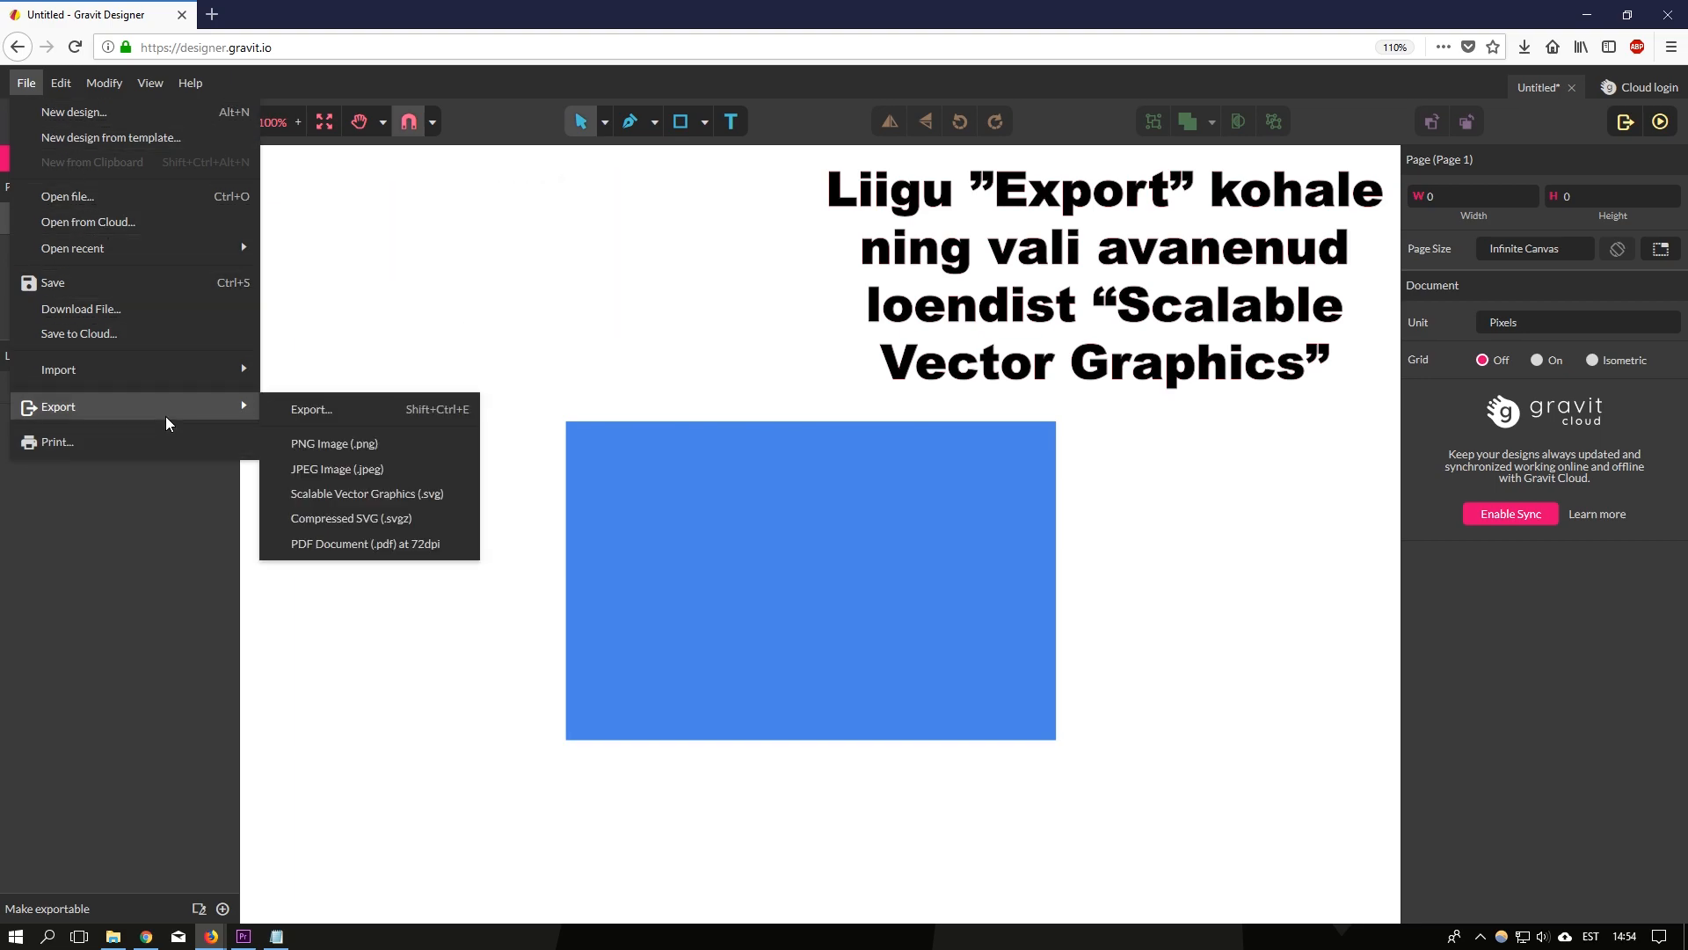
click(379, 497)
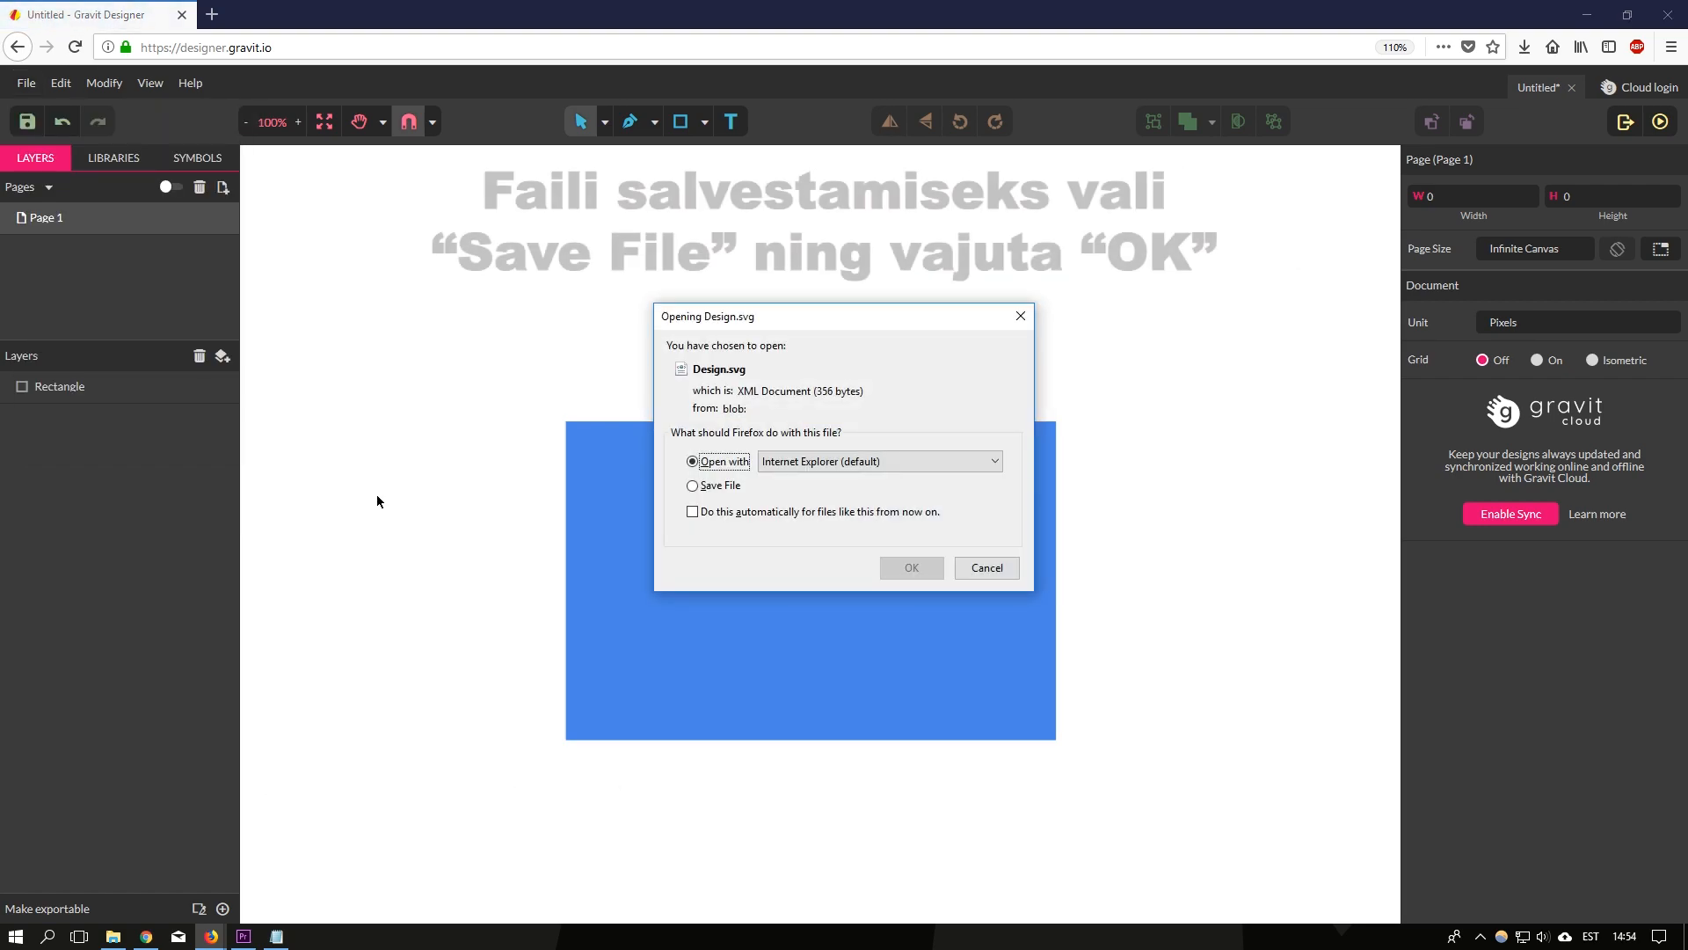
click(713, 490)
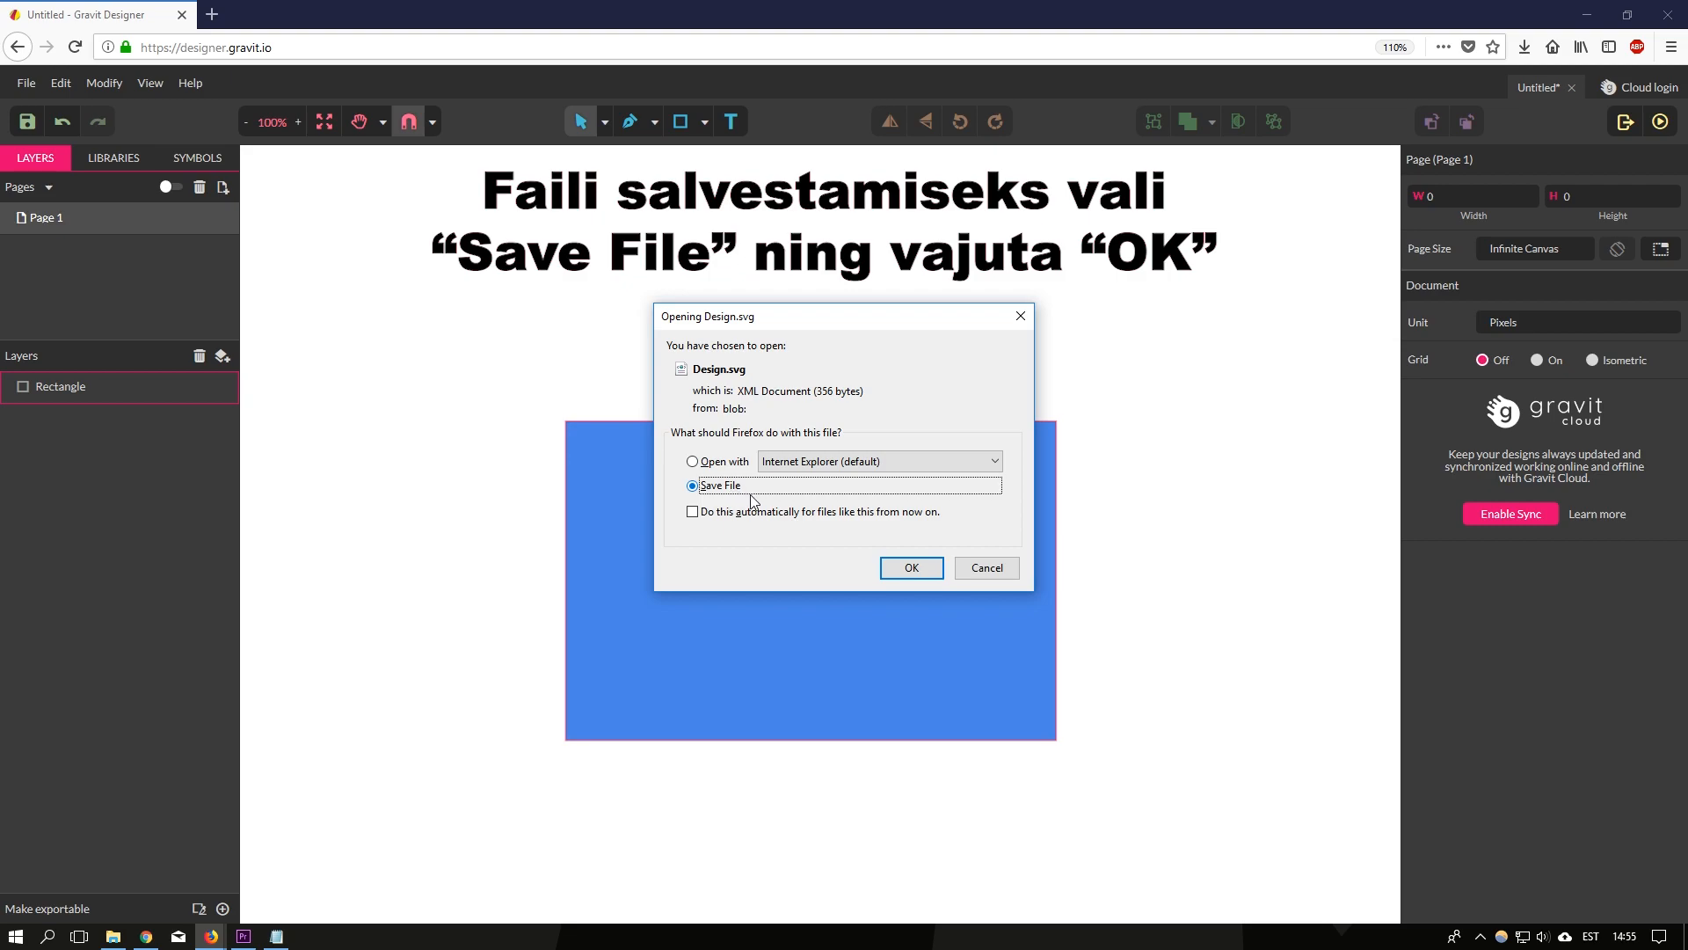
click(911, 568)
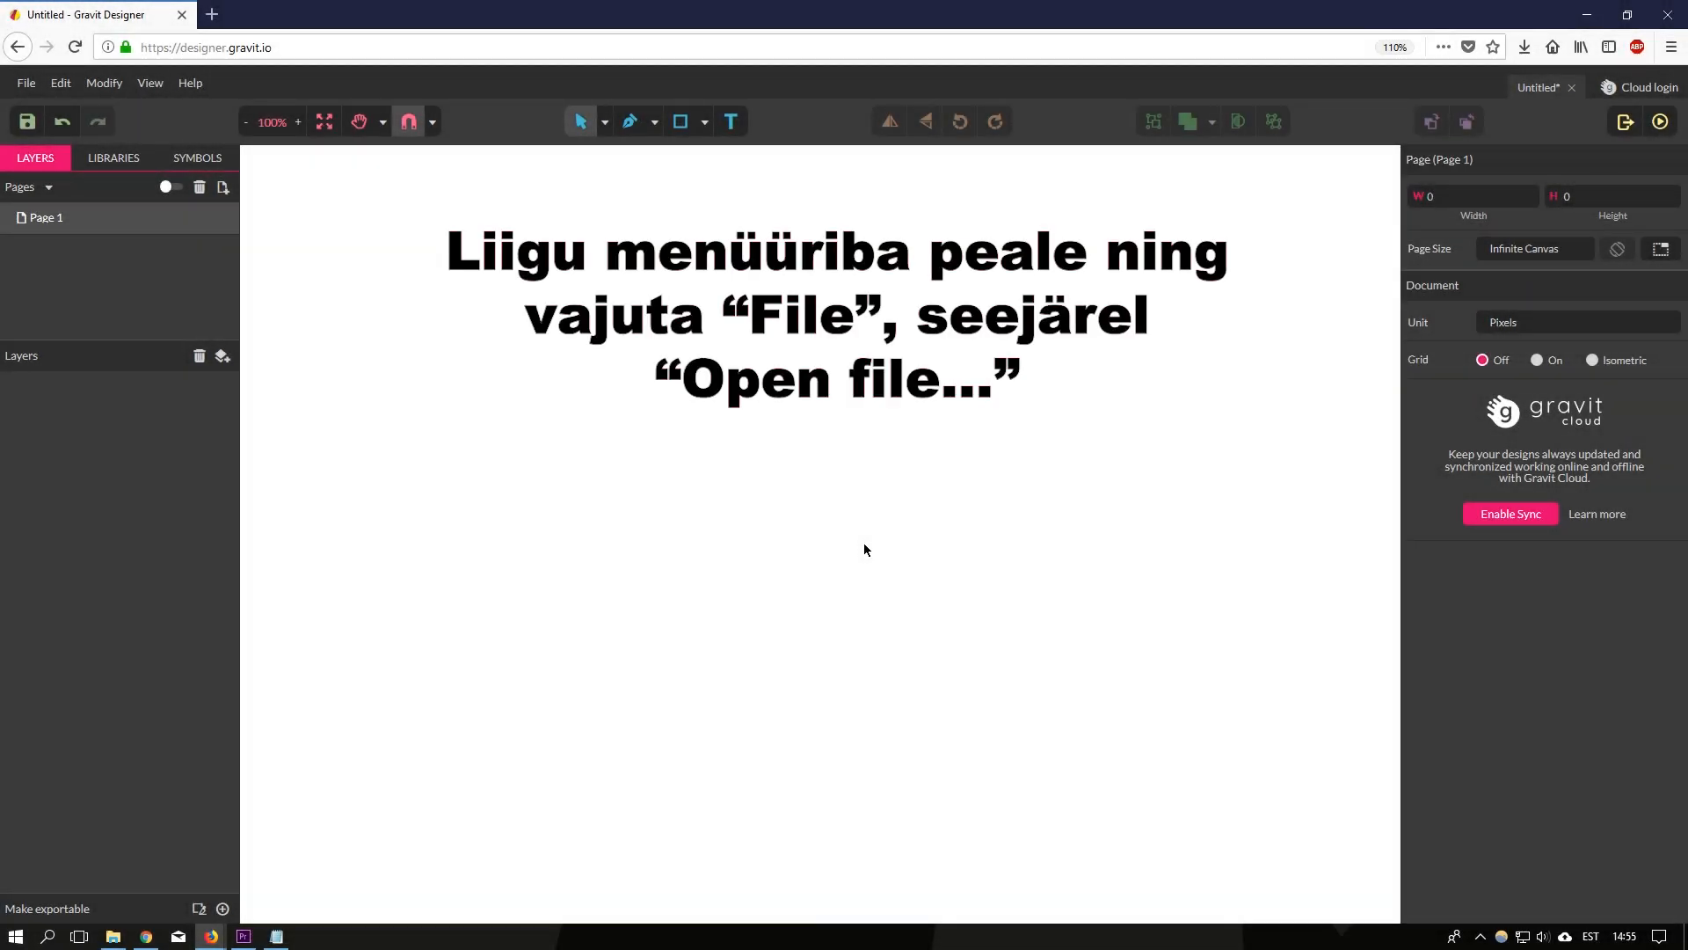
Open the exported Design file from the Downloads folder.
click(35, 86)
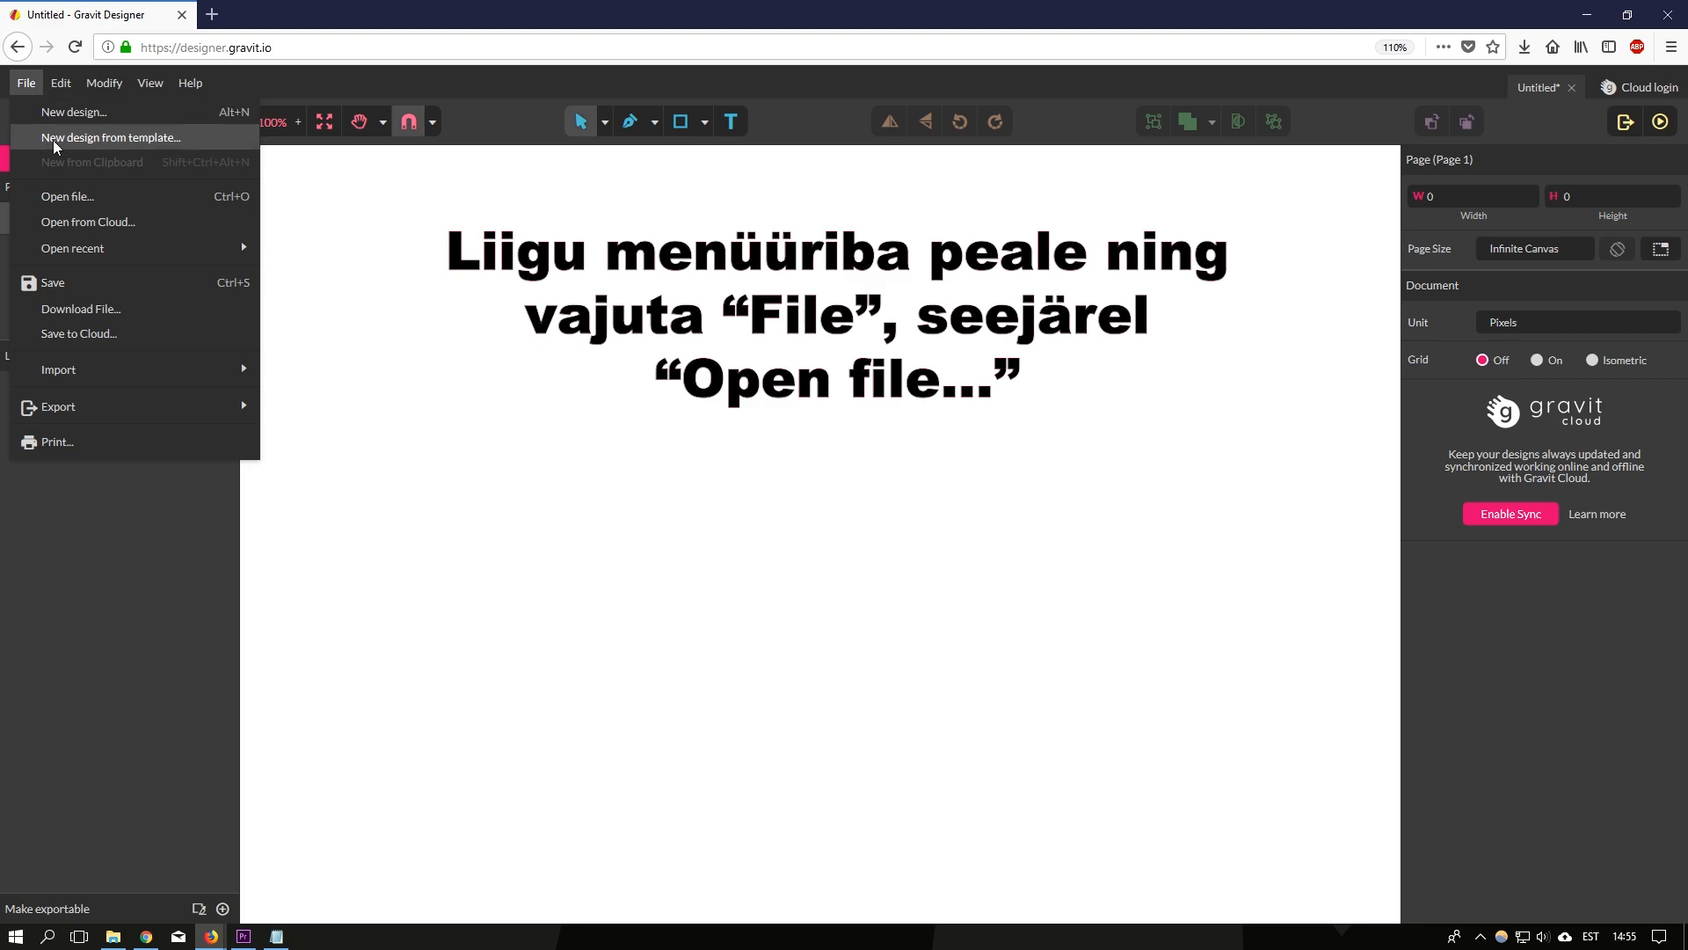
click(100, 198)
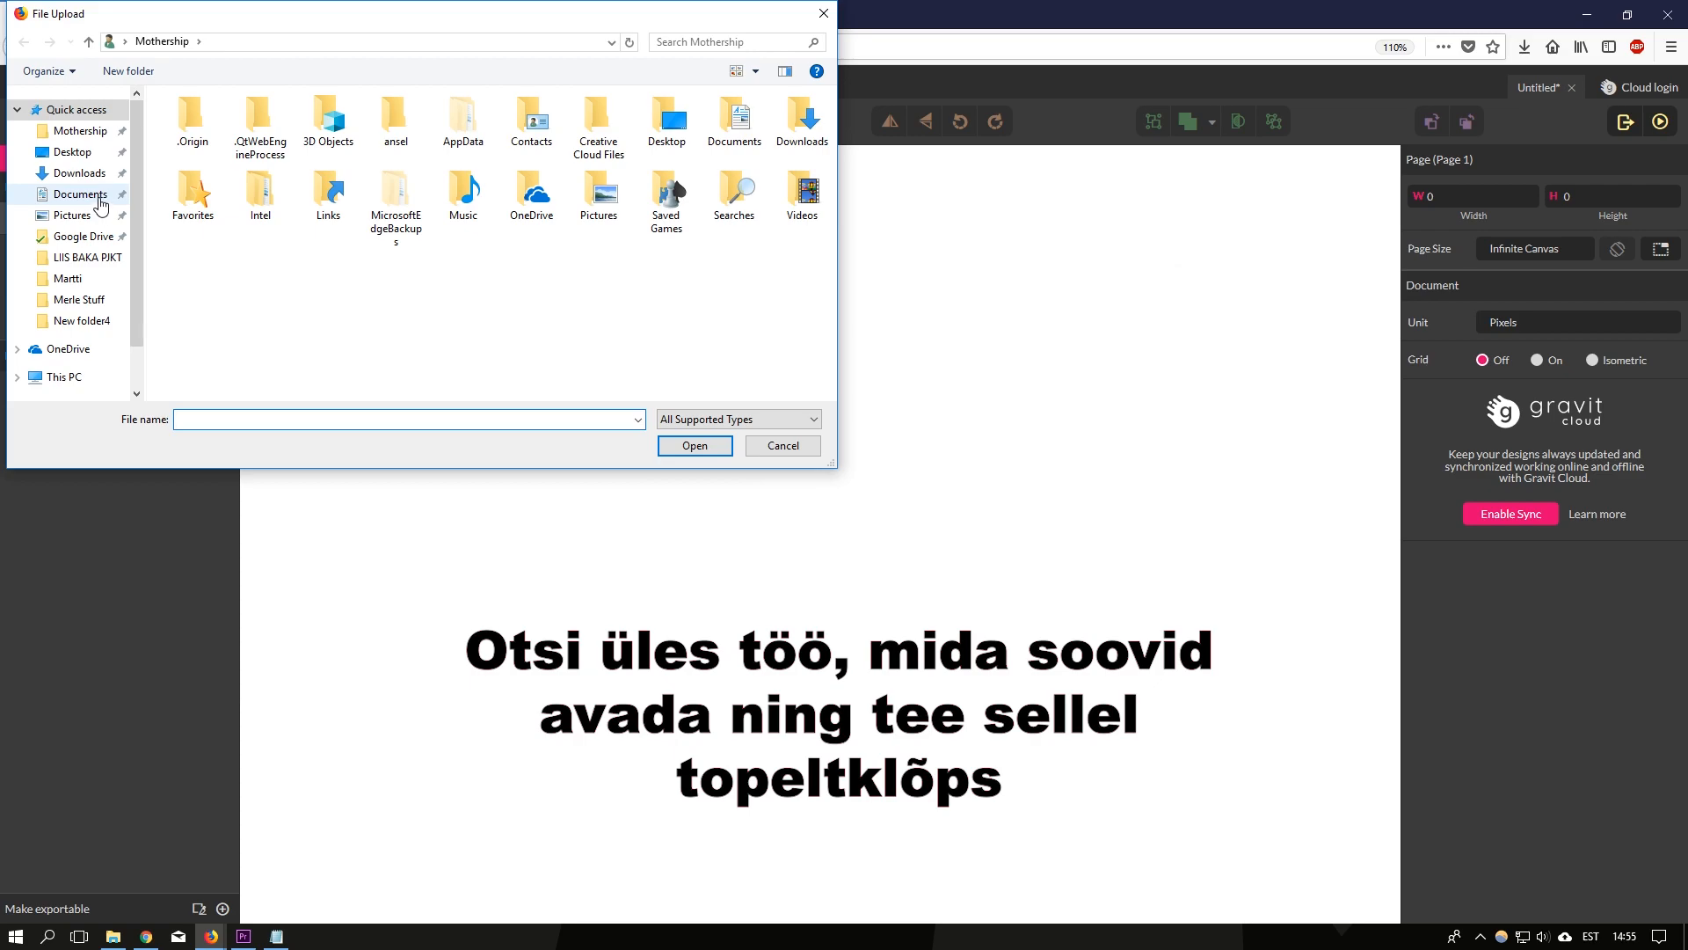
click(81, 174)
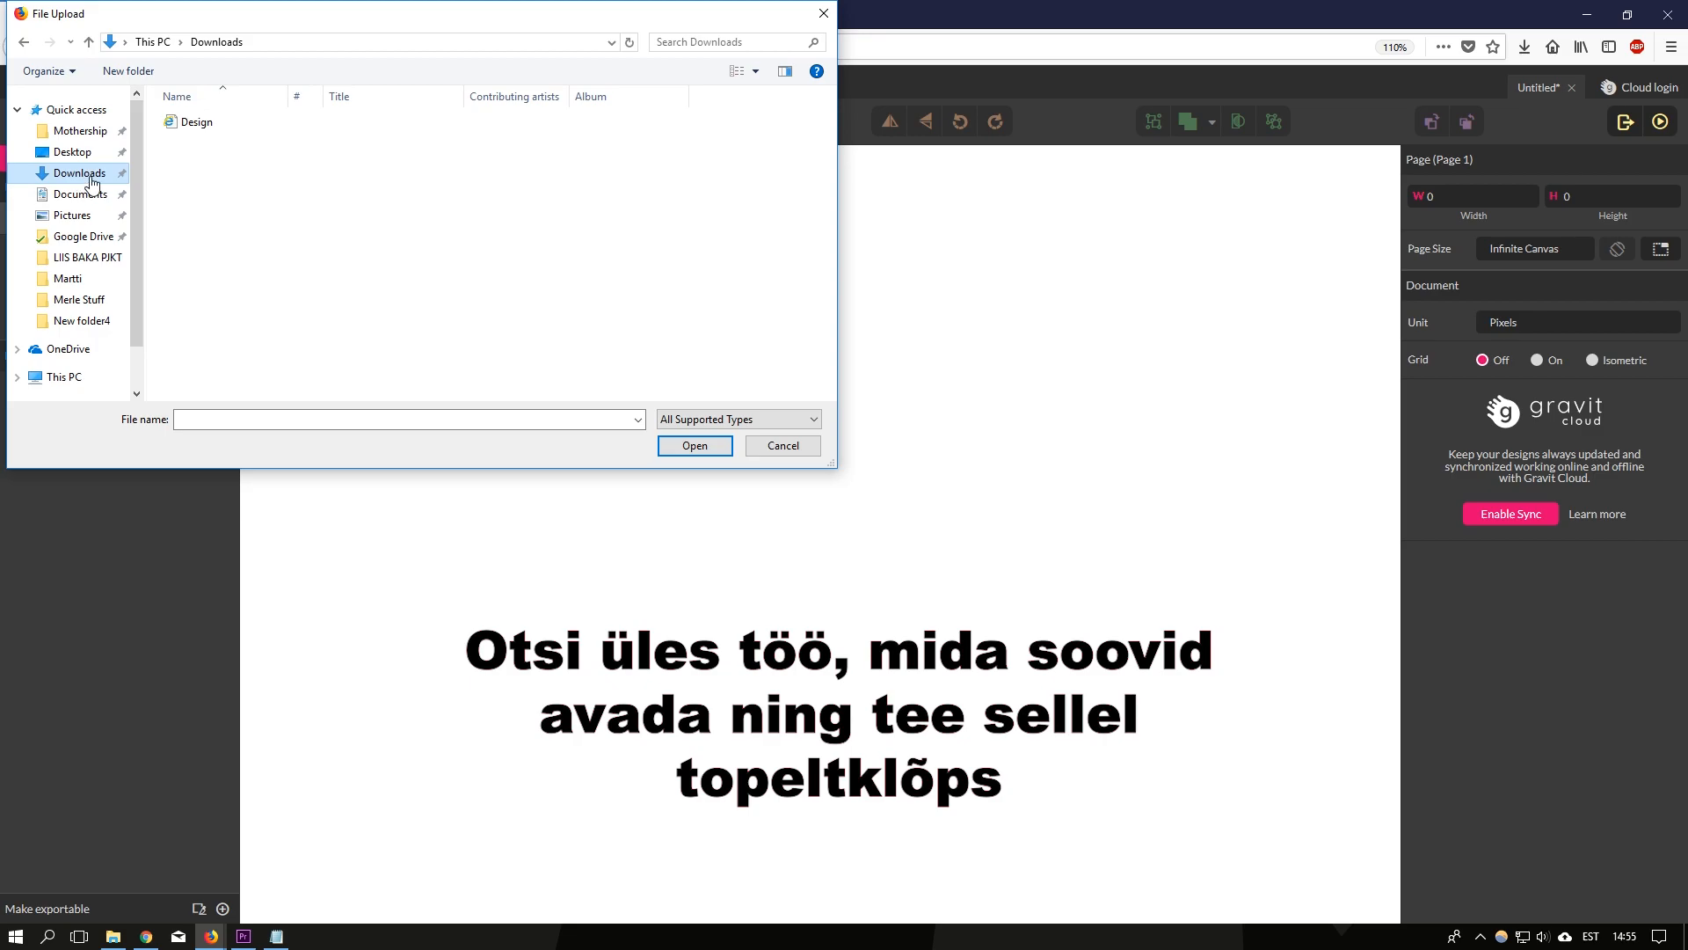
double_click(213, 126)
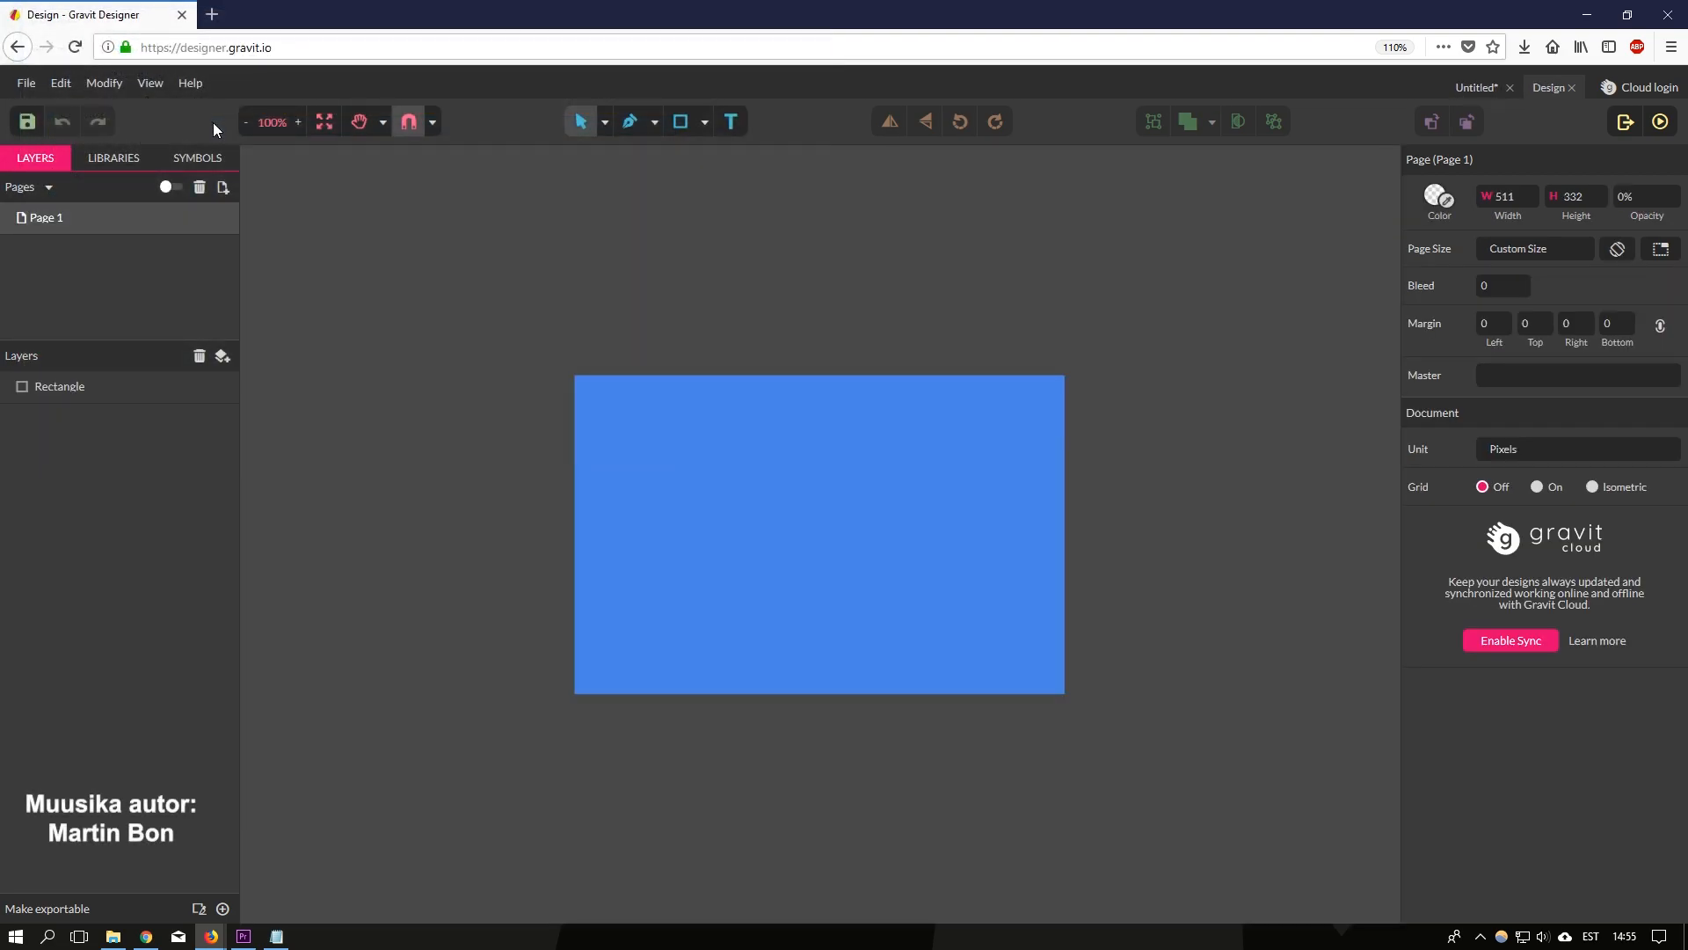